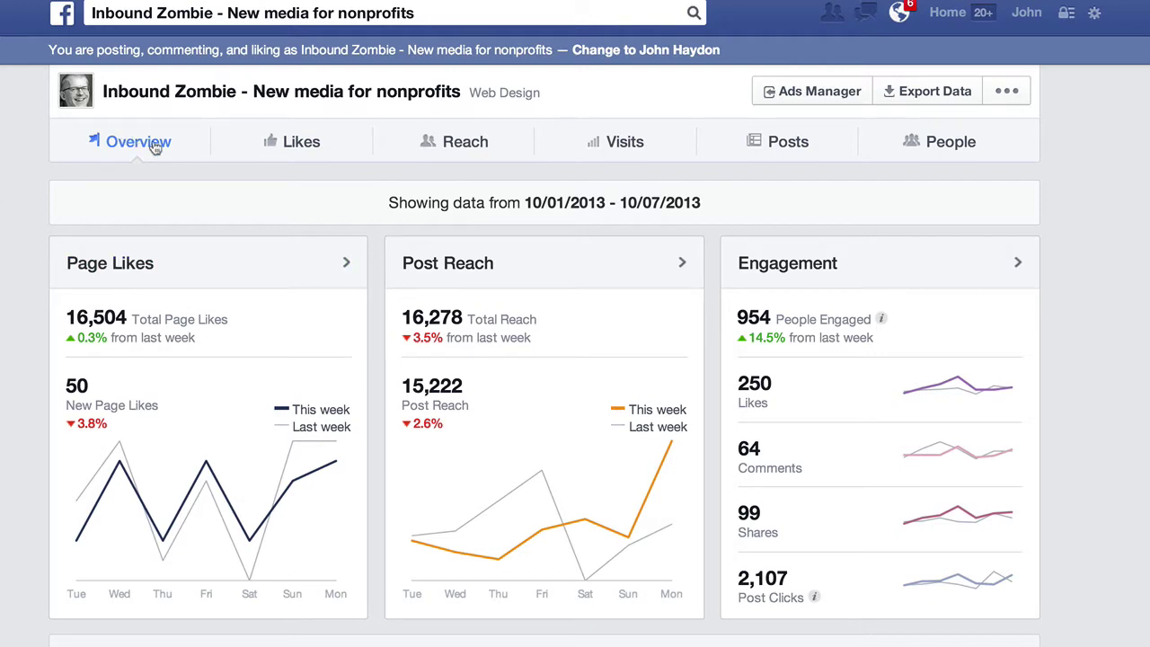
Open the Likes insights with the date range set from 9/4/2013 to 10/4/2013.
scroll(7, 310, down, 3)
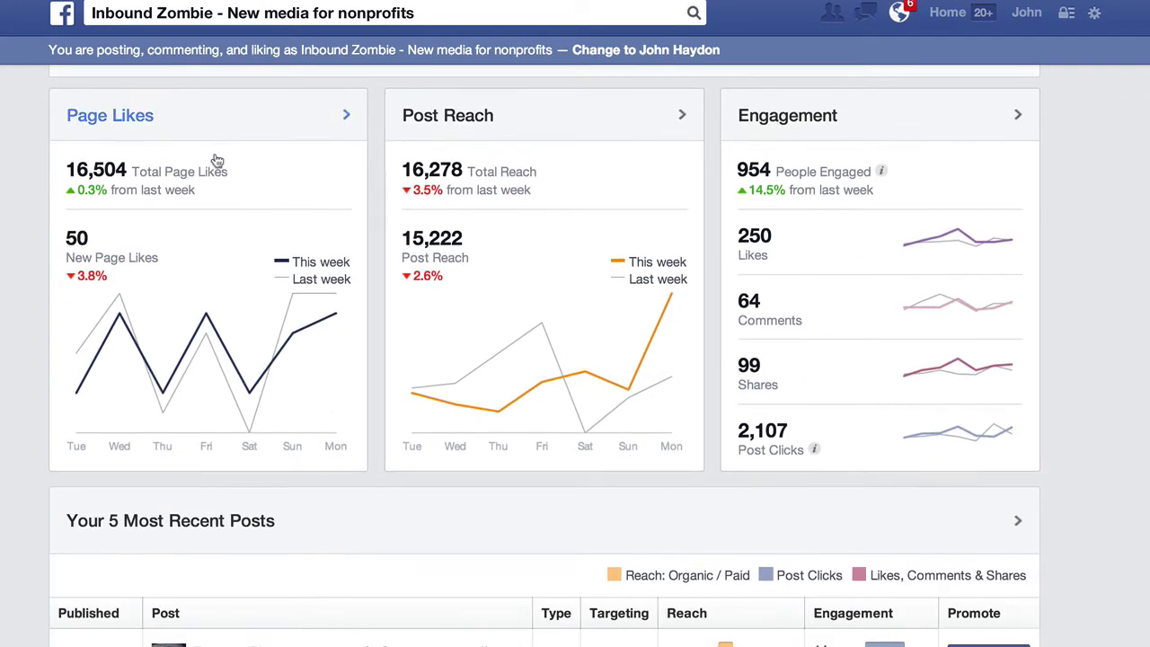
scroll(768, 316, down, 5)
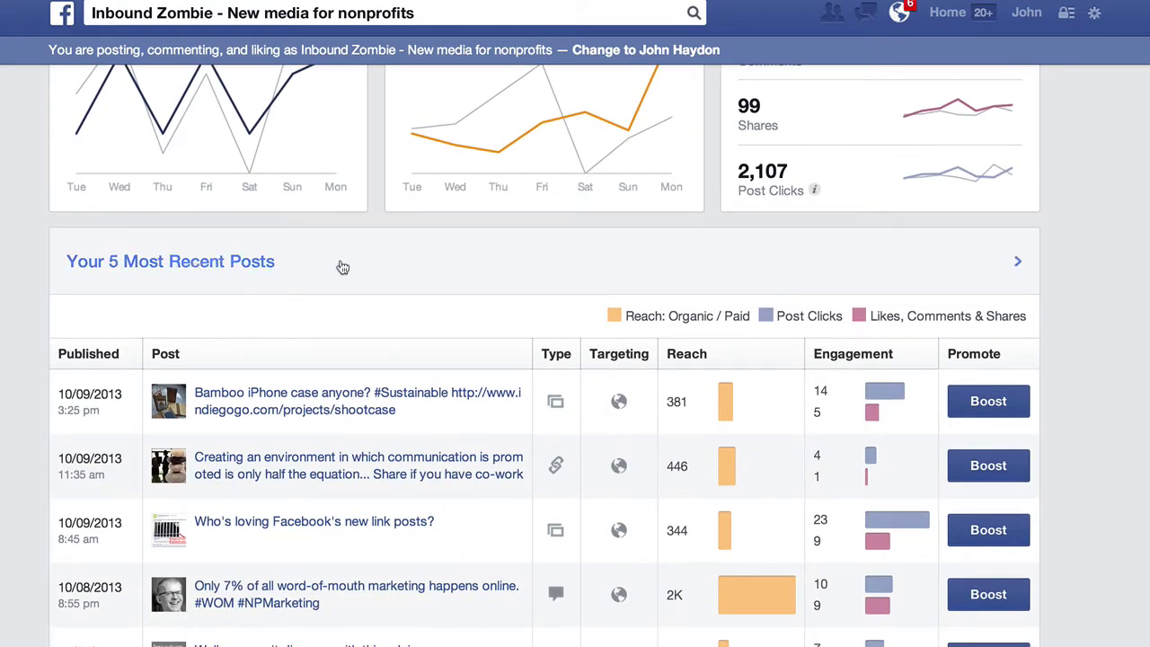
scroll(871, 413, up, 8)
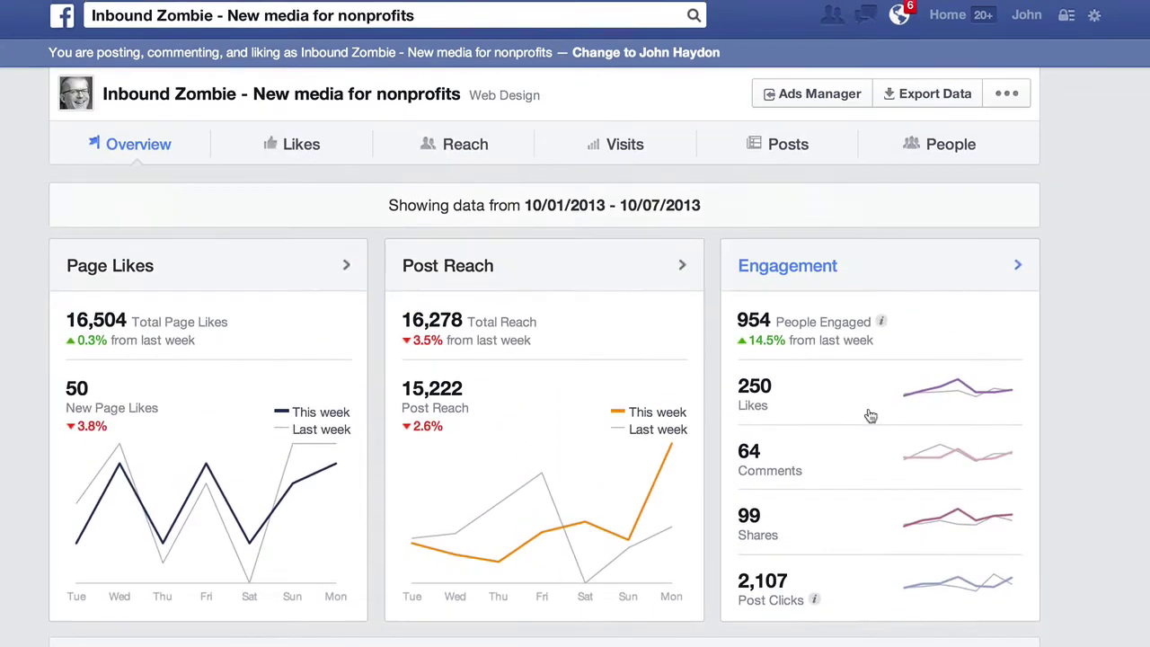
click(299, 144)
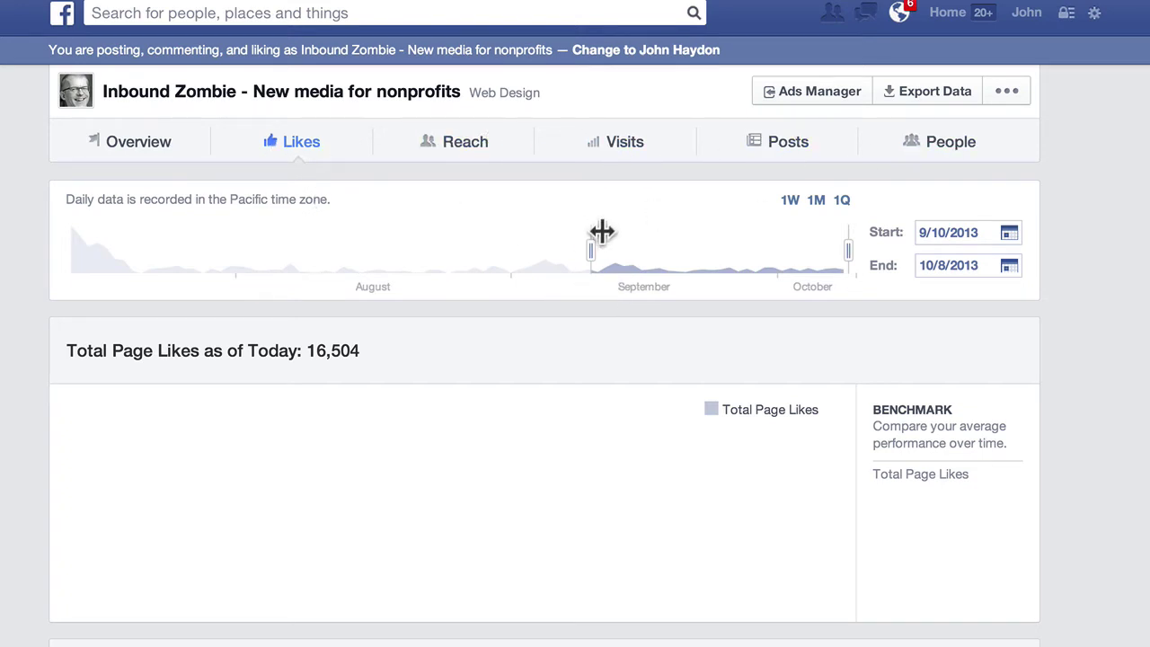
drag(592, 246, 537, 252)
drag(848, 252, 807, 252)
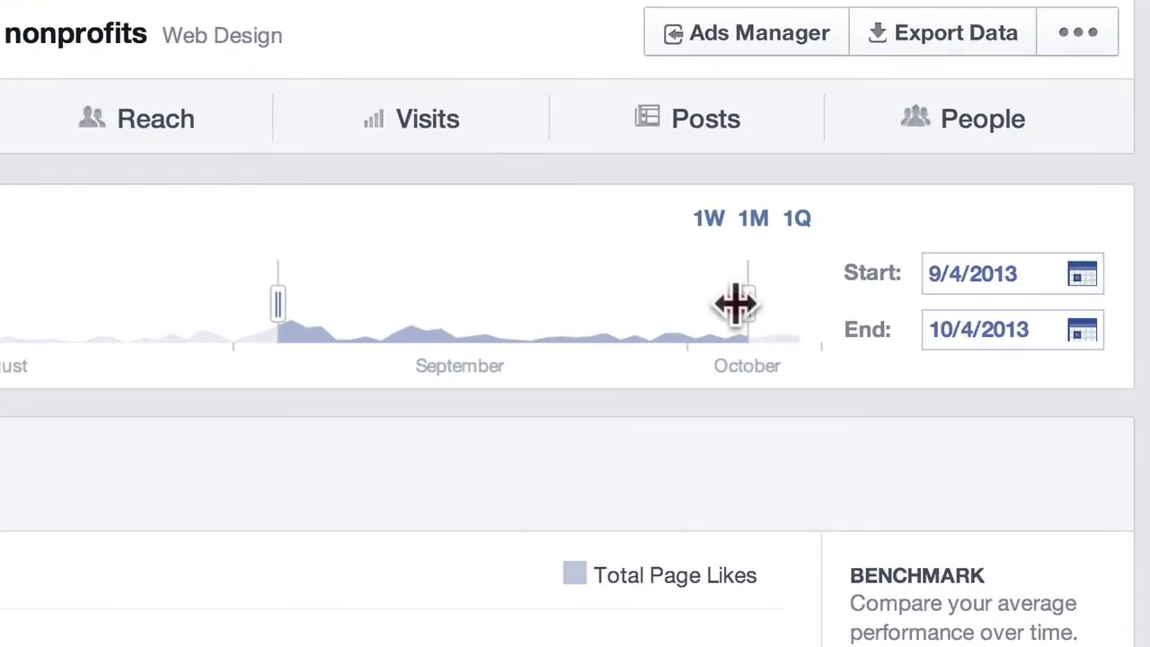
drag(737, 305, 739, 305)
Review the Likes charts: 16,504 total page likes, net likes and like sources.
scroll(575, 323, down, 5)
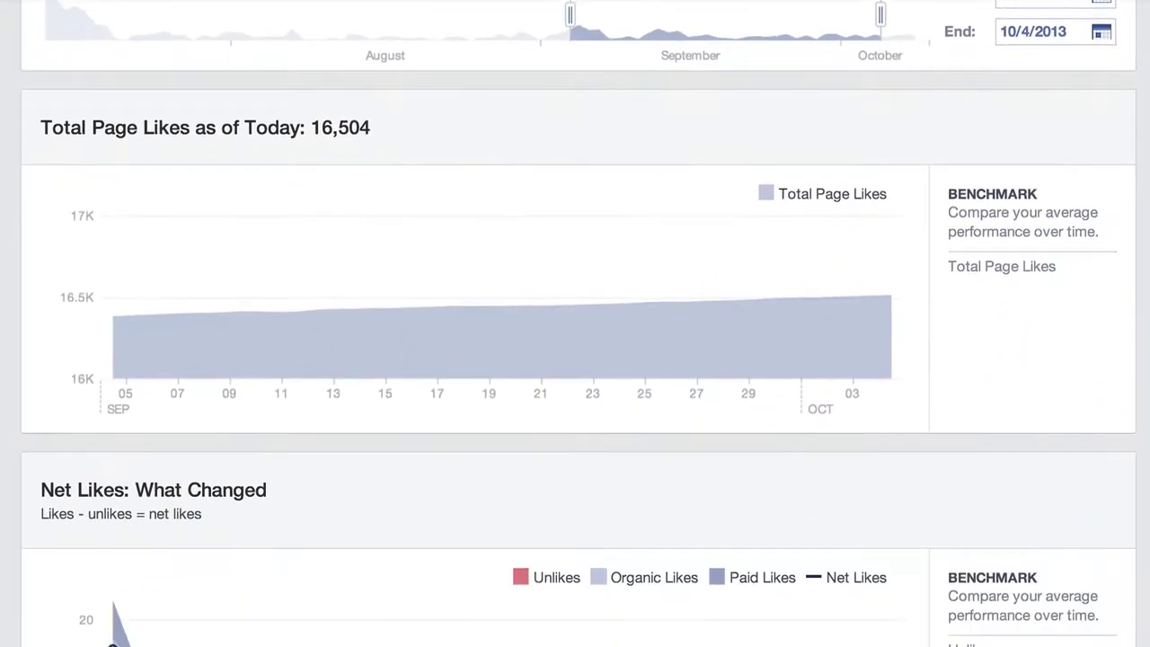
scroll(575, 323, down, 3)
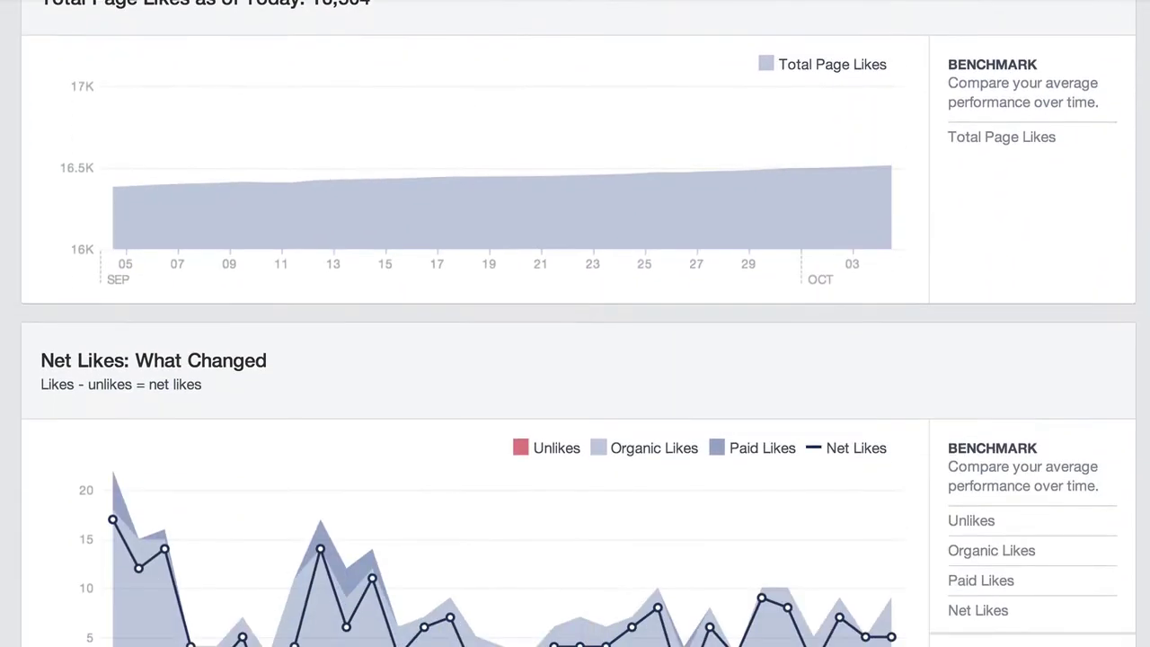
scroll(575, 323, down, 5)
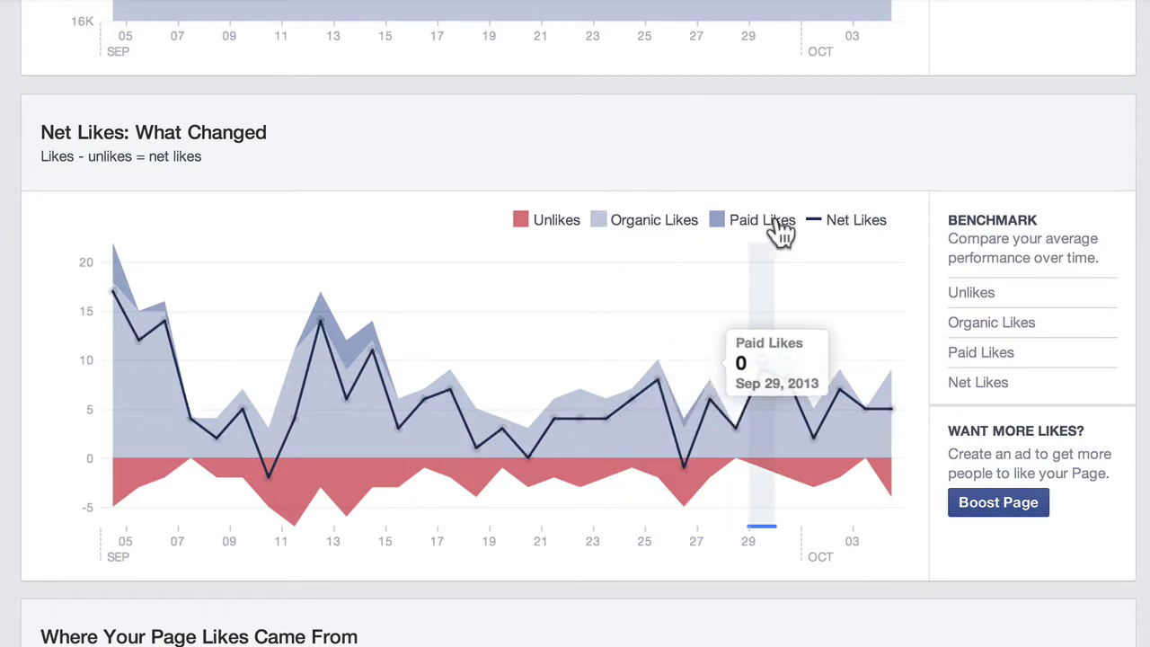
scroll(1123, 336, down, 10)
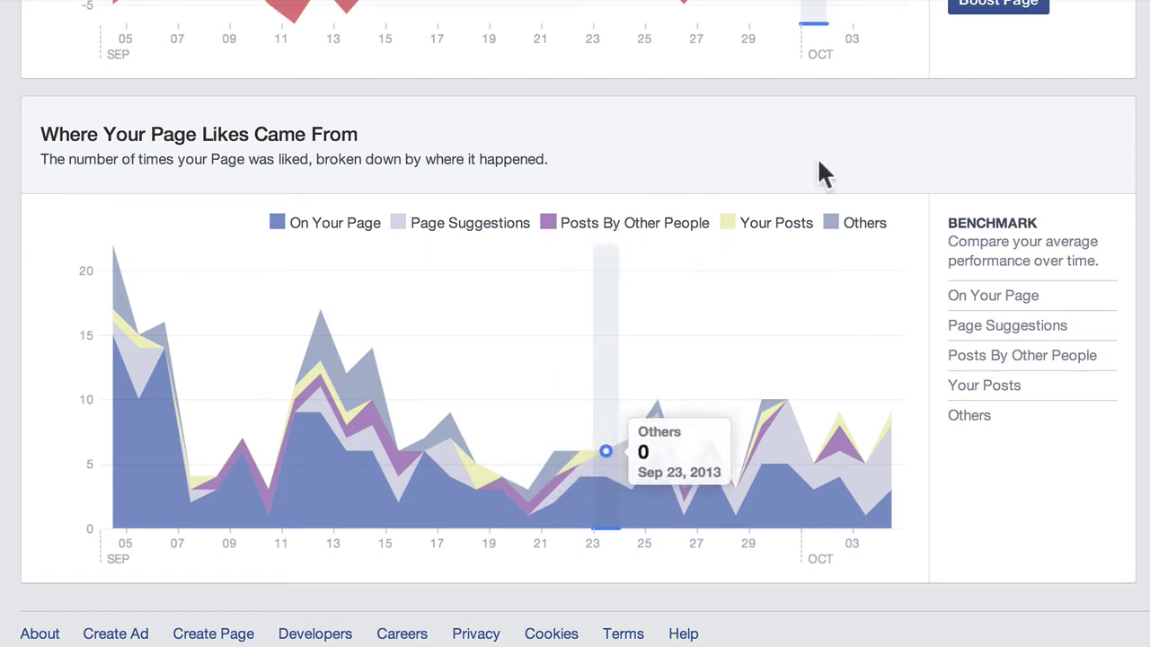
scroll(524, 83, up, 15)
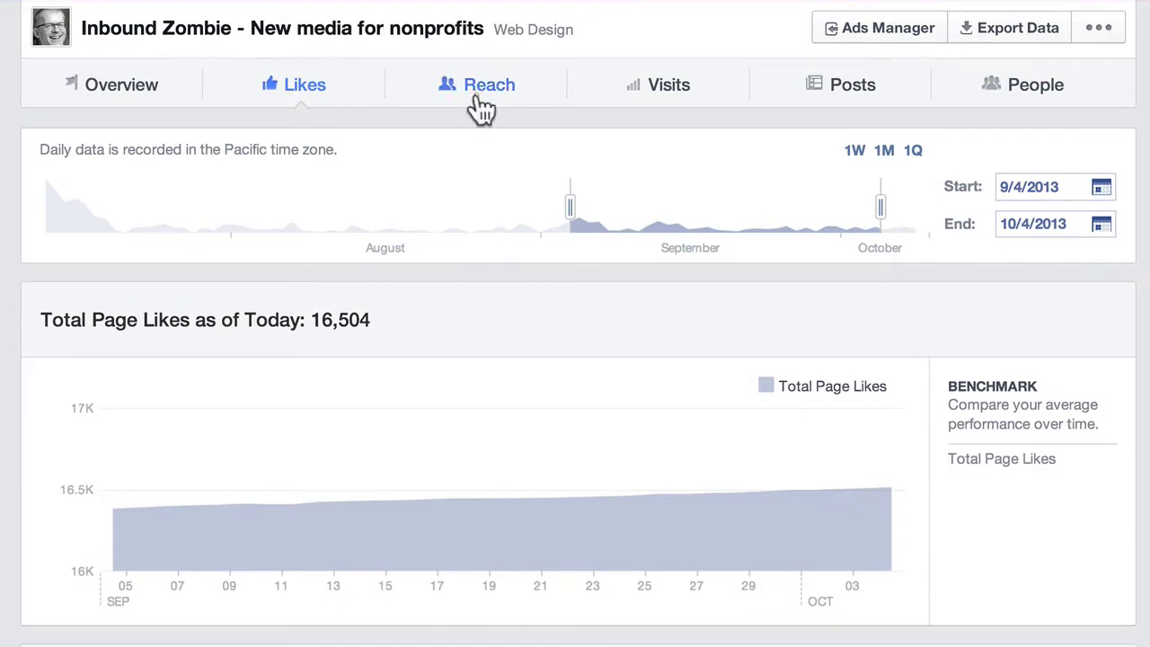
Show Reach insights for 8/29/2013 through 9/29/2013, charting organic versus paid post reach.
click(476, 104)
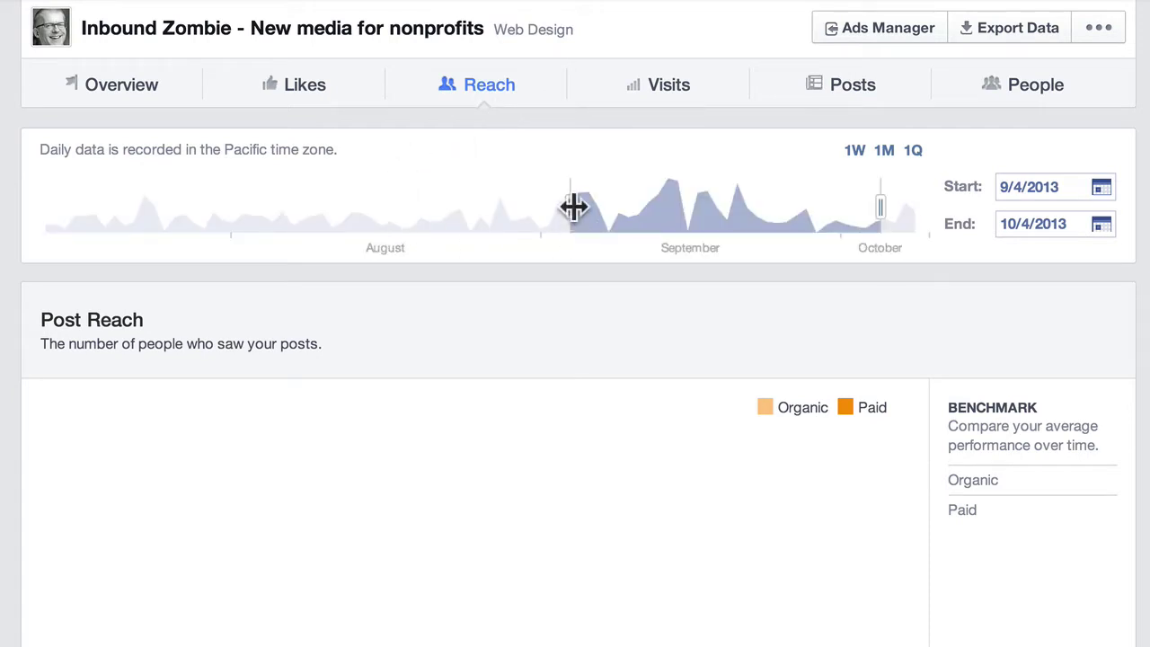
drag(575, 208, 517, 205)
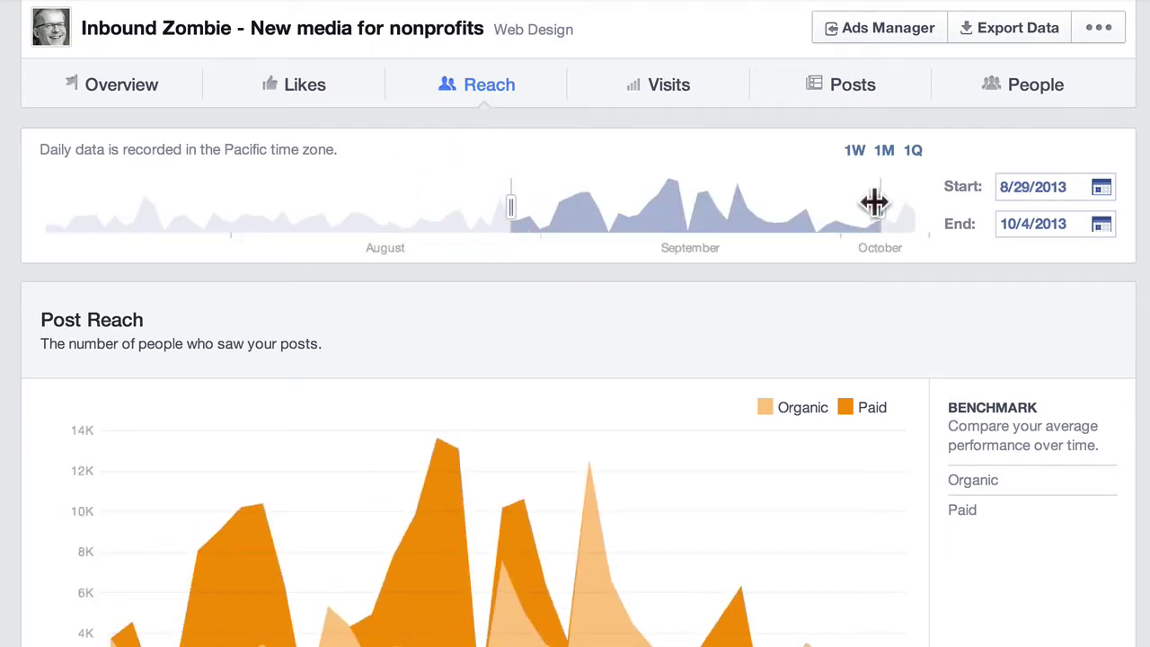
drag(878, 204, 831, 205)
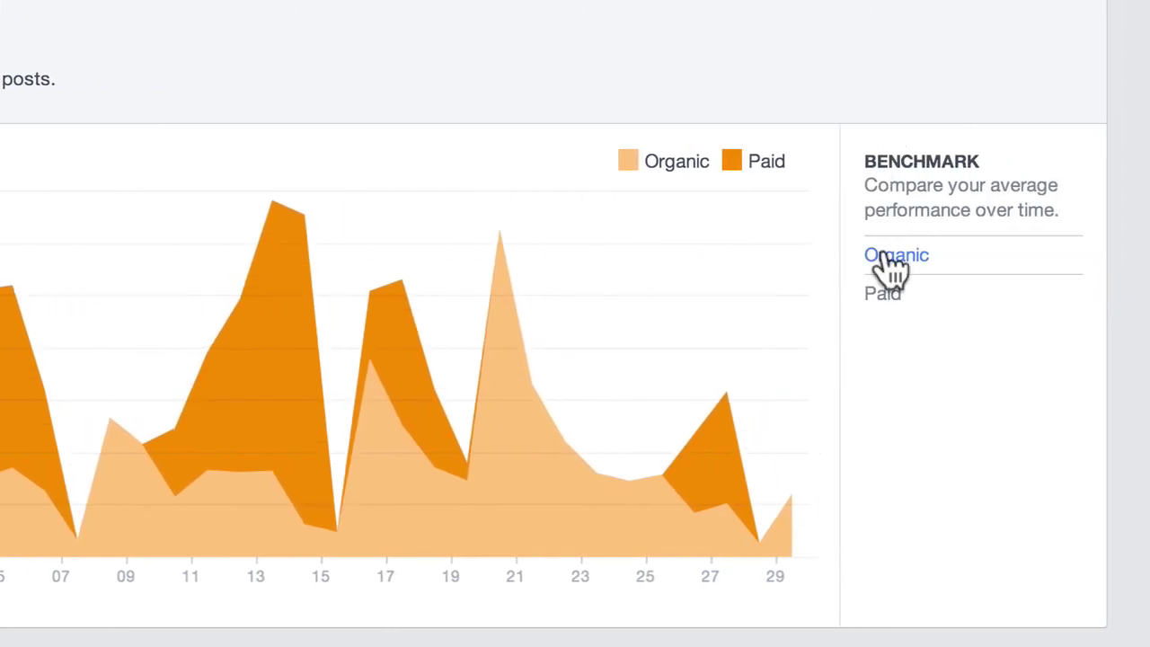
Switch the Post Reach benchmark from Organic to Paid averages: 2,730 versus 236.
click(895, 261)
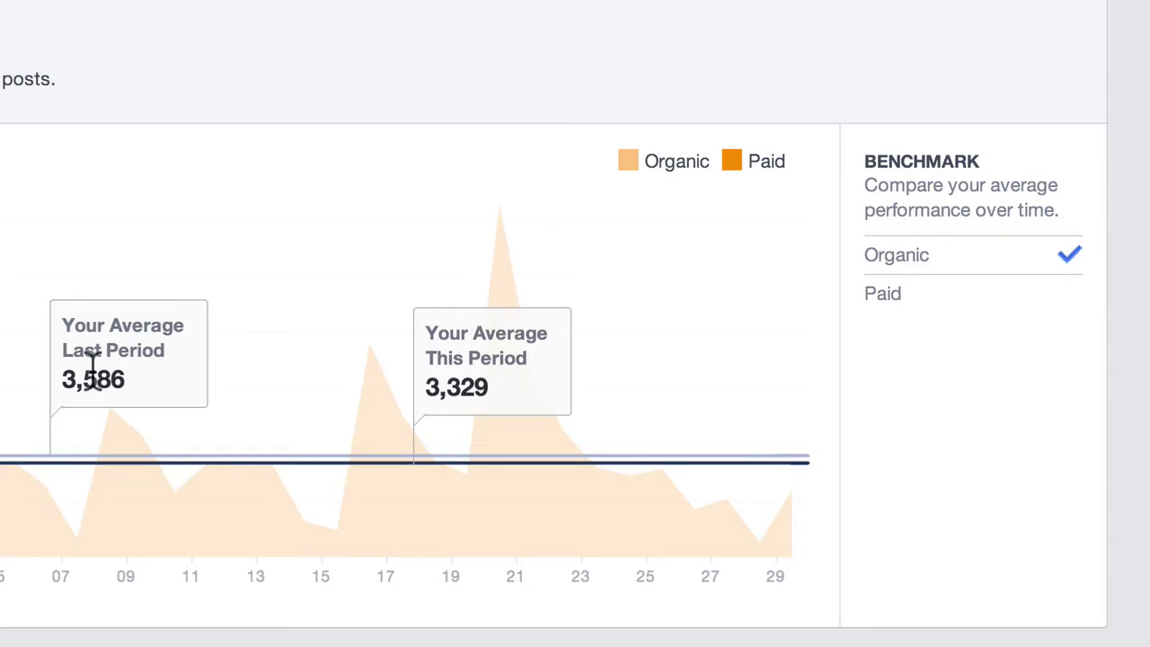
click(884, 293)
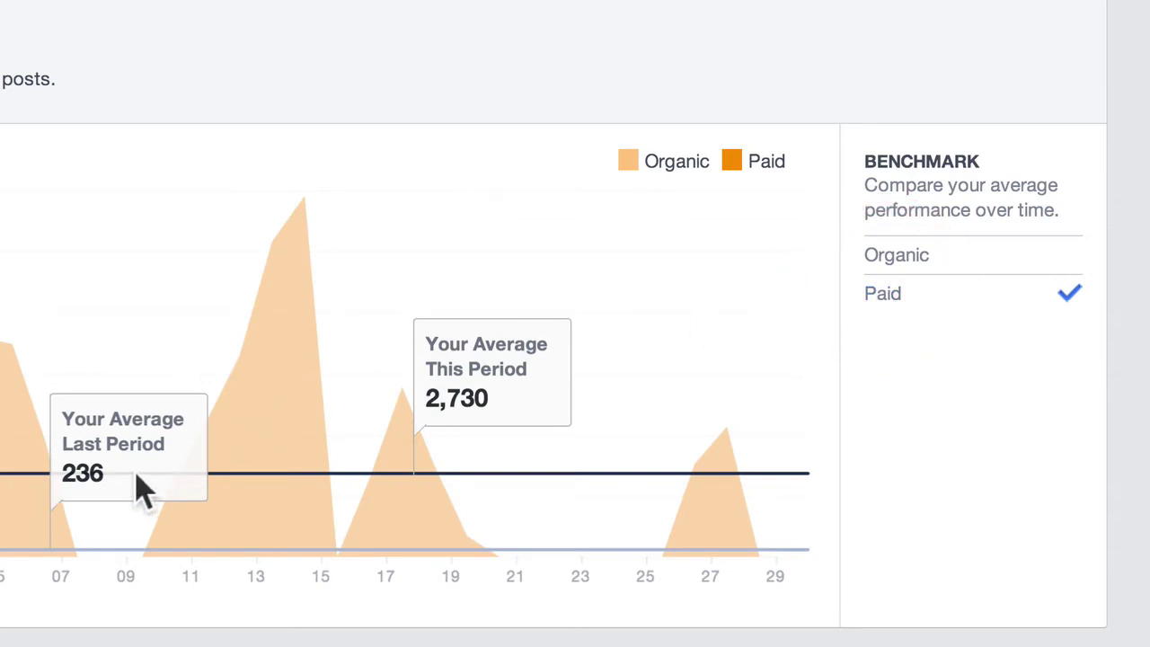
scroll(566, 390, down, 5)
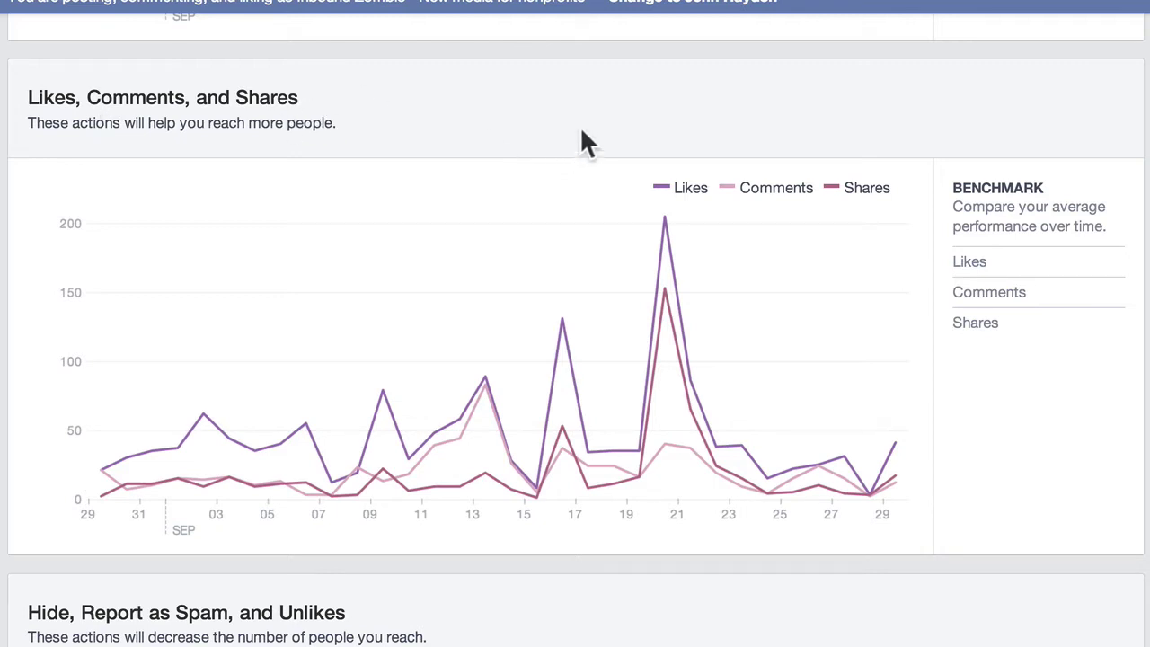
scroll(683, 126, down, 6)
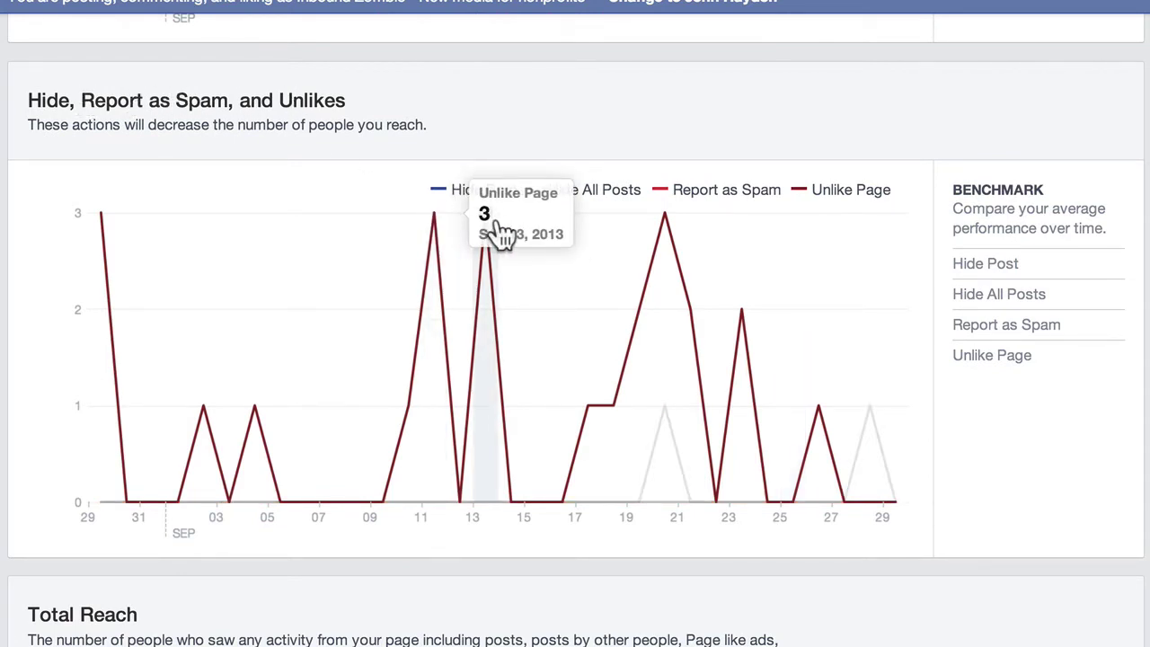
scroll(629, 233, down, 5)
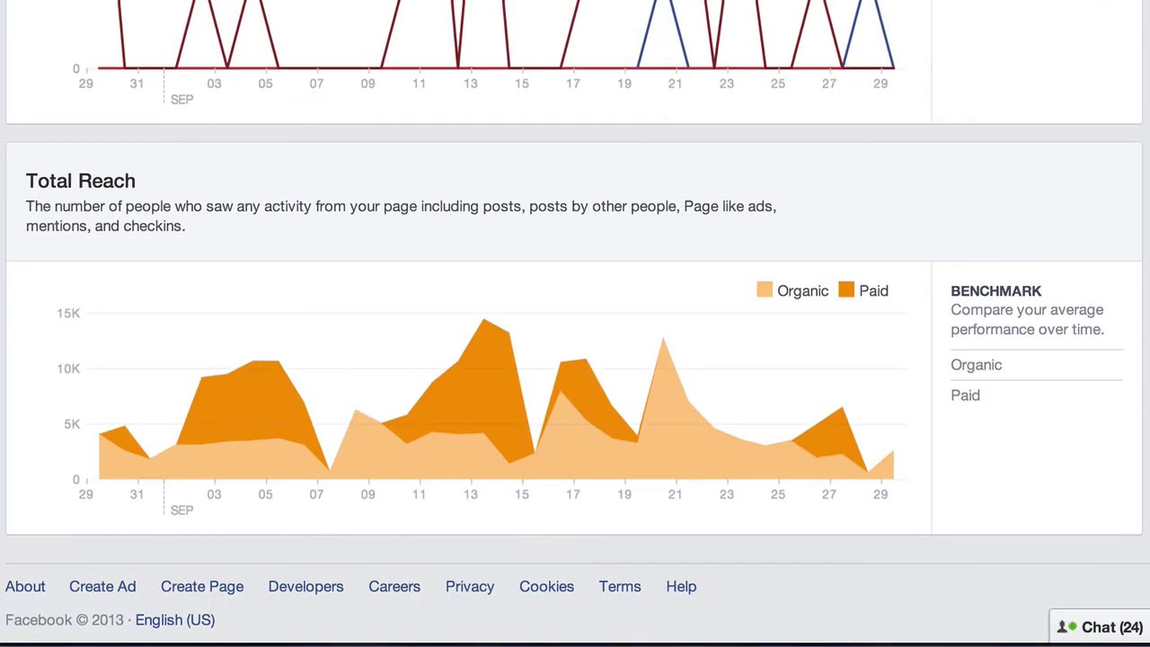
scroll(886, 360, up, 15)
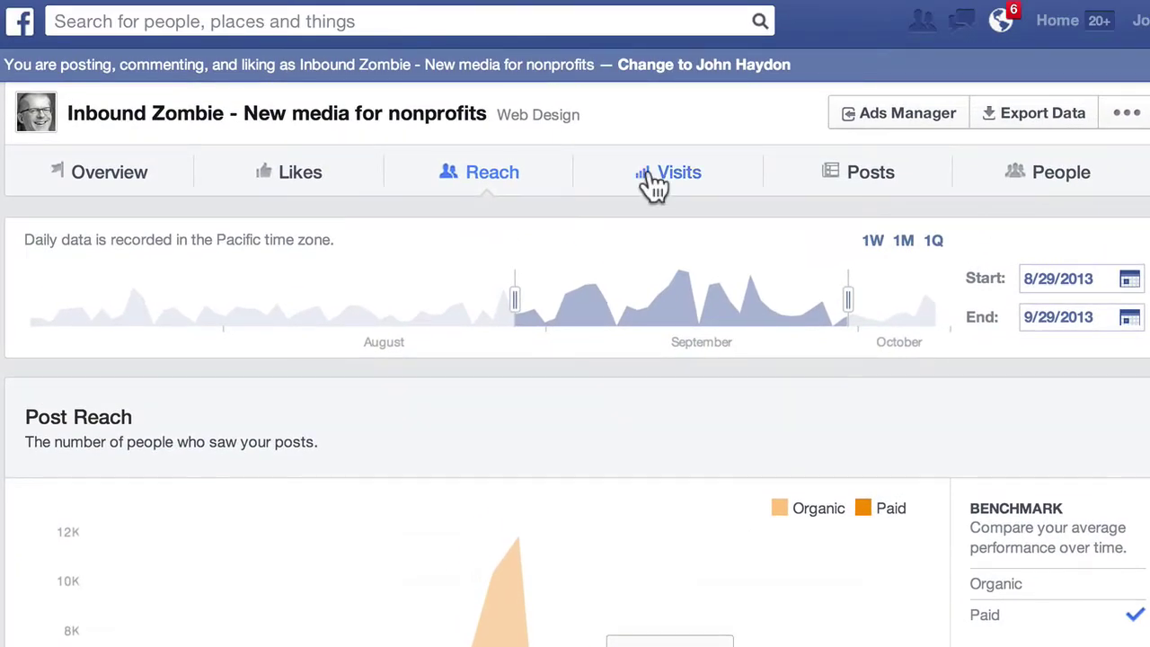
Browse Visits insights: Page and Tab Visits, Other Page Activity and External Referrers for 8/29–9/29.
click(643, 50)
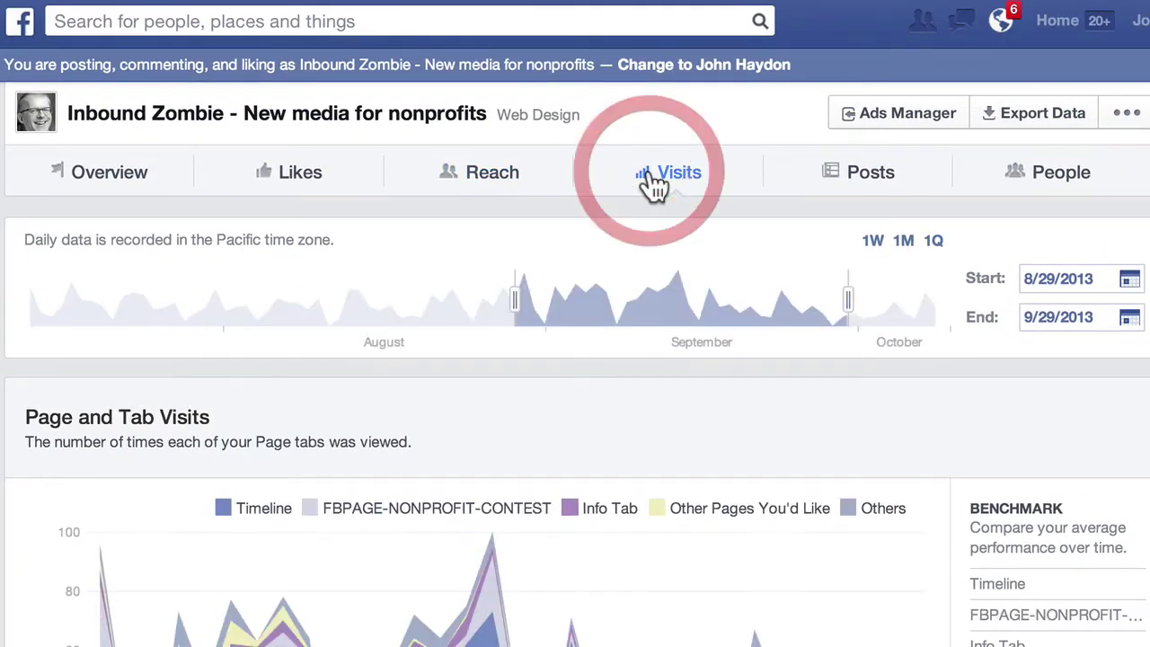
scroll(259, 358, down, 2)
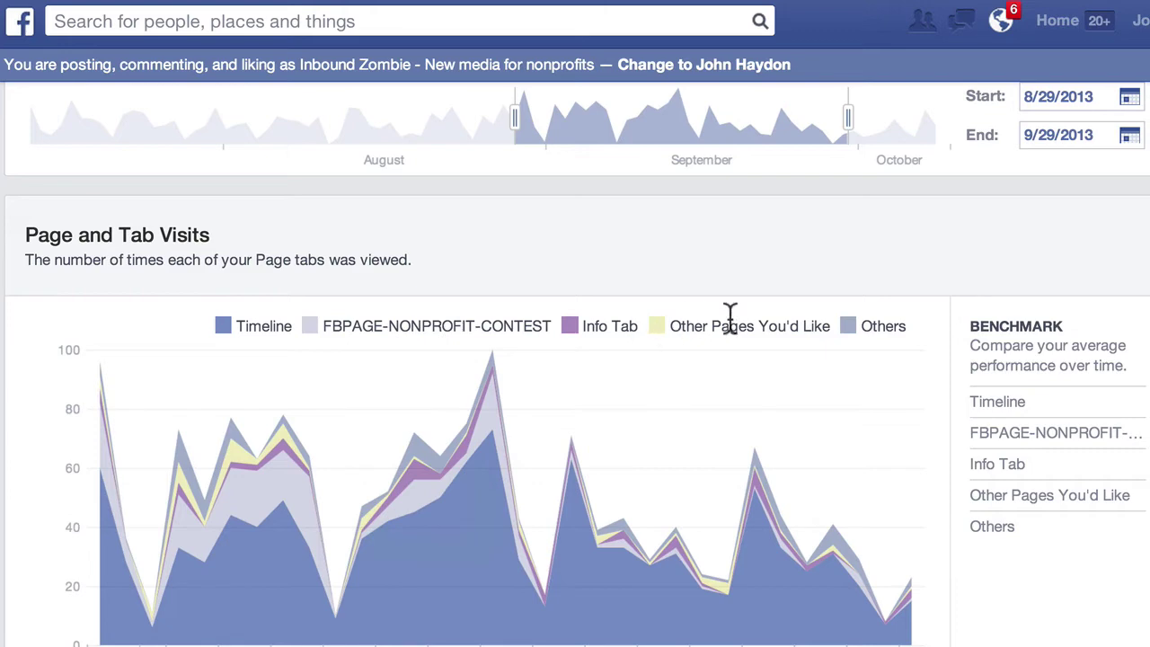
scroll(809, 404, down, 3)
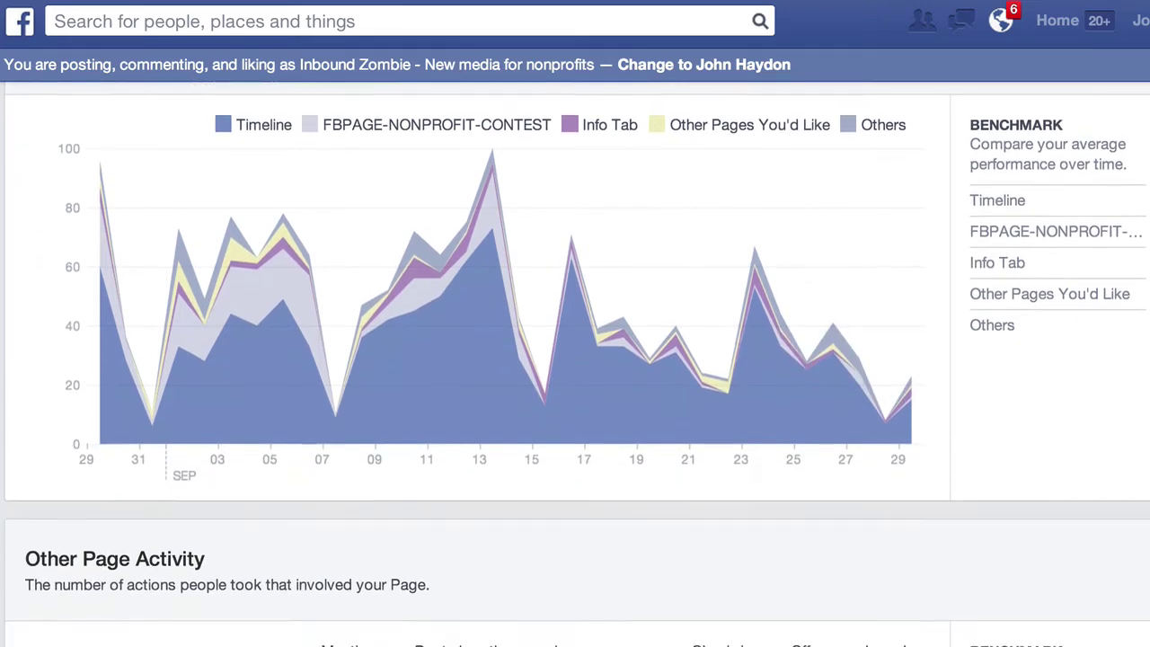
scroll(492, 643, down, 1)
scroll(492, 643, down, 5)
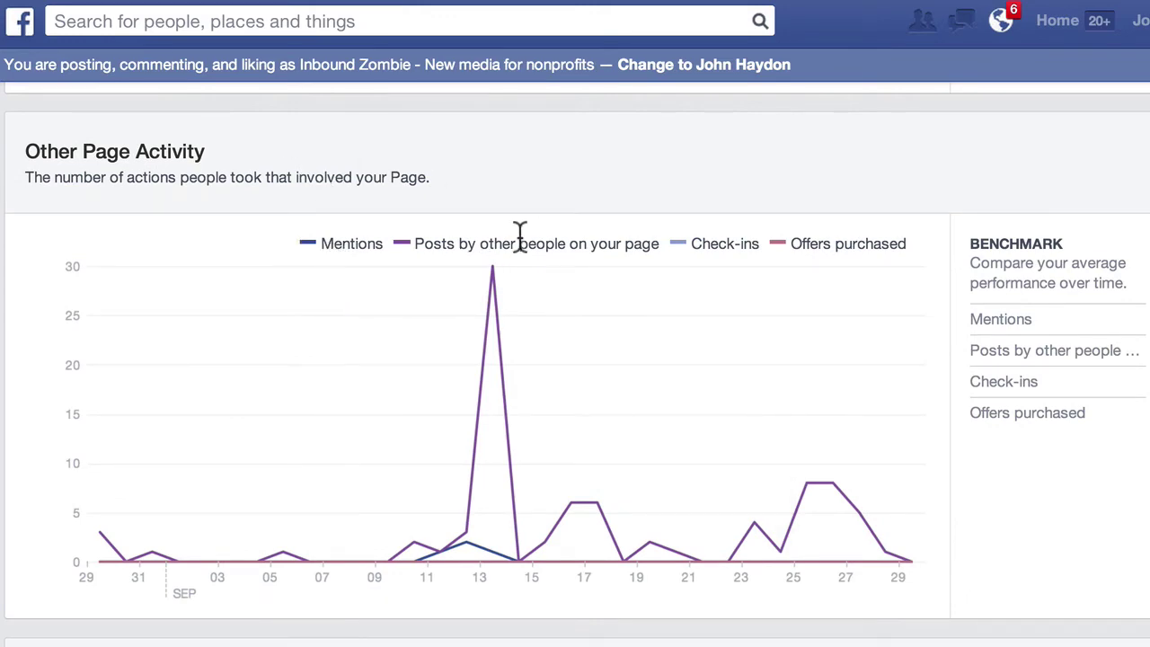
scroll(575, 364, down, 5)
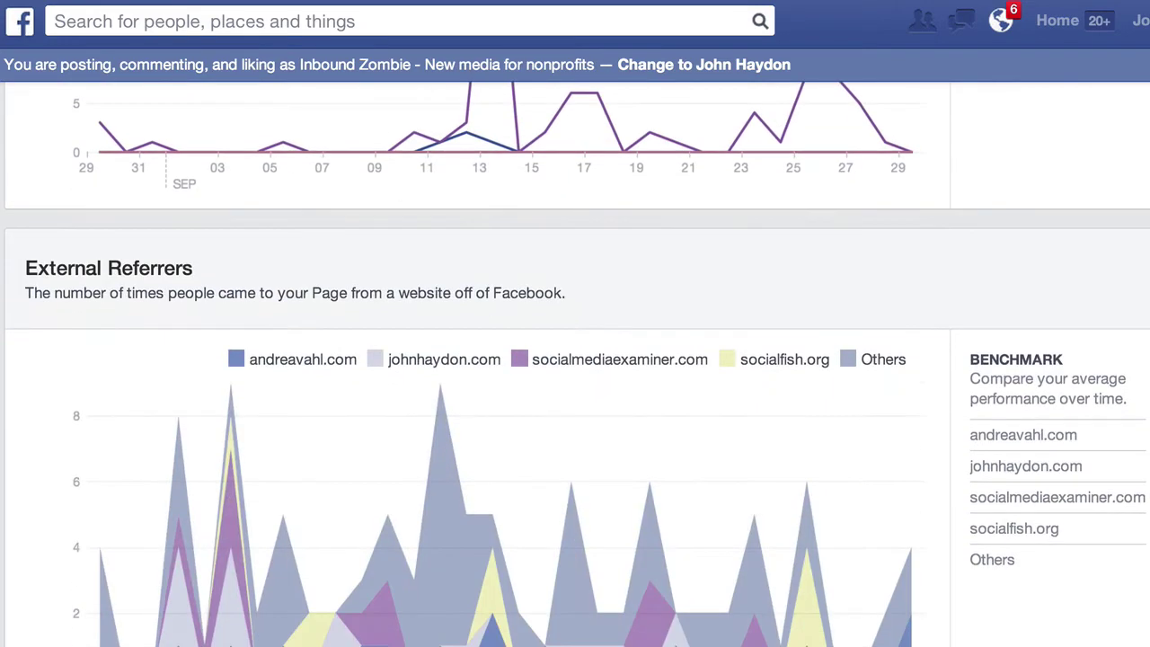
scroll(575, 364, down, 1)
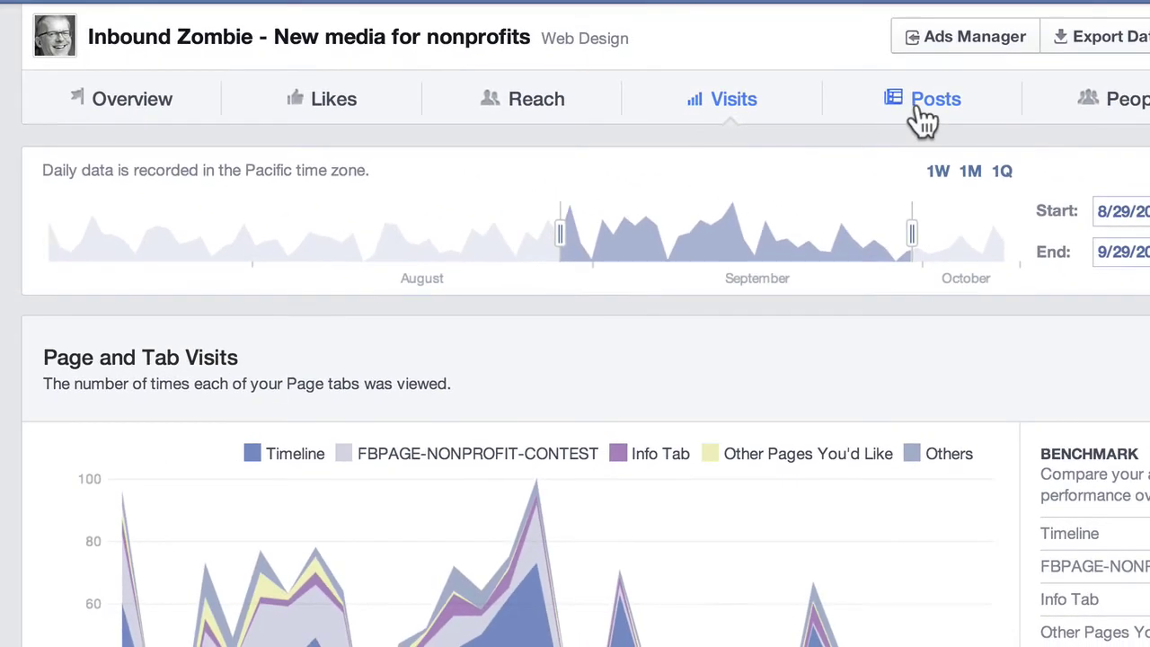
click(875, 92)
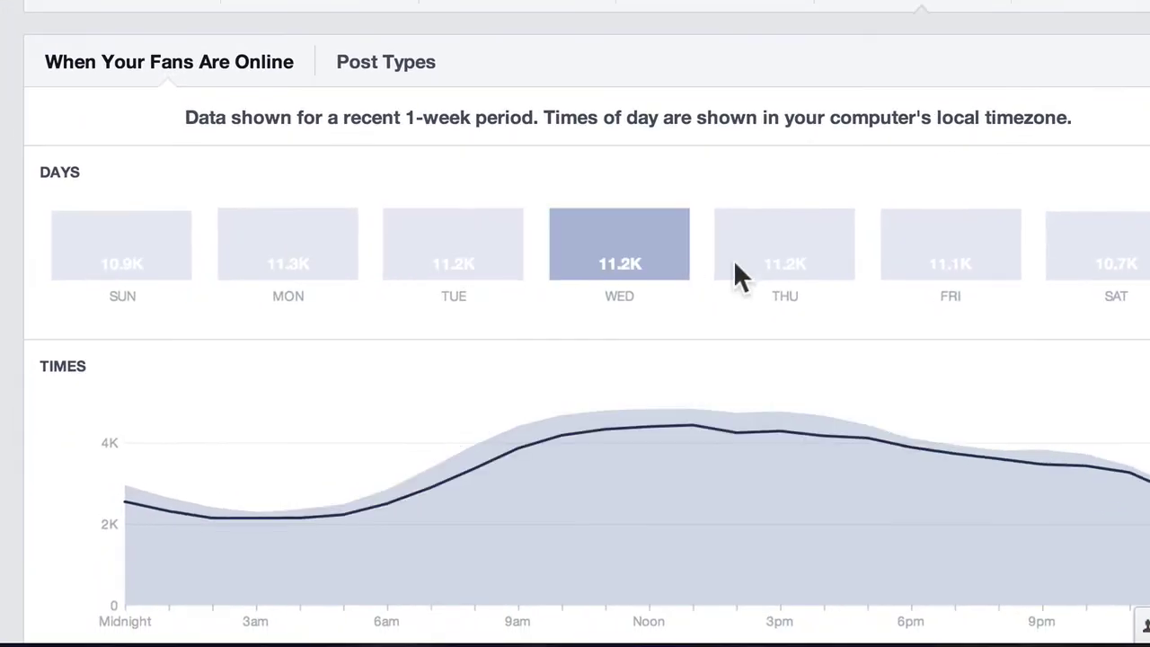
scroll(575, 359, down, 3)
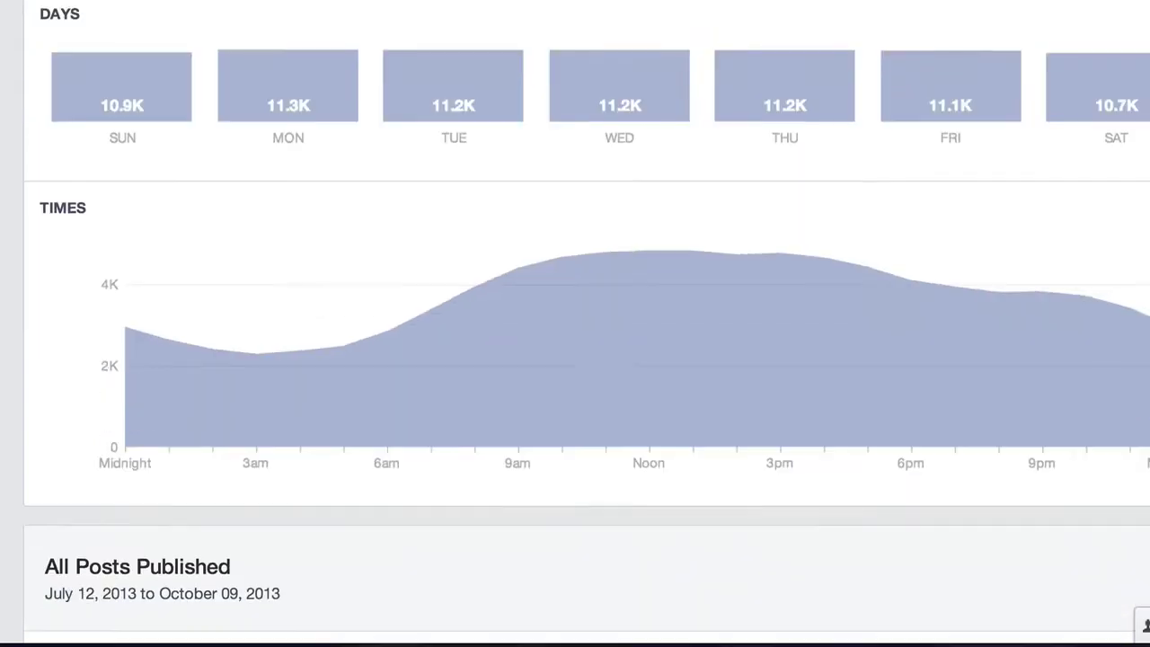
scroll(575, 359, down, 1)
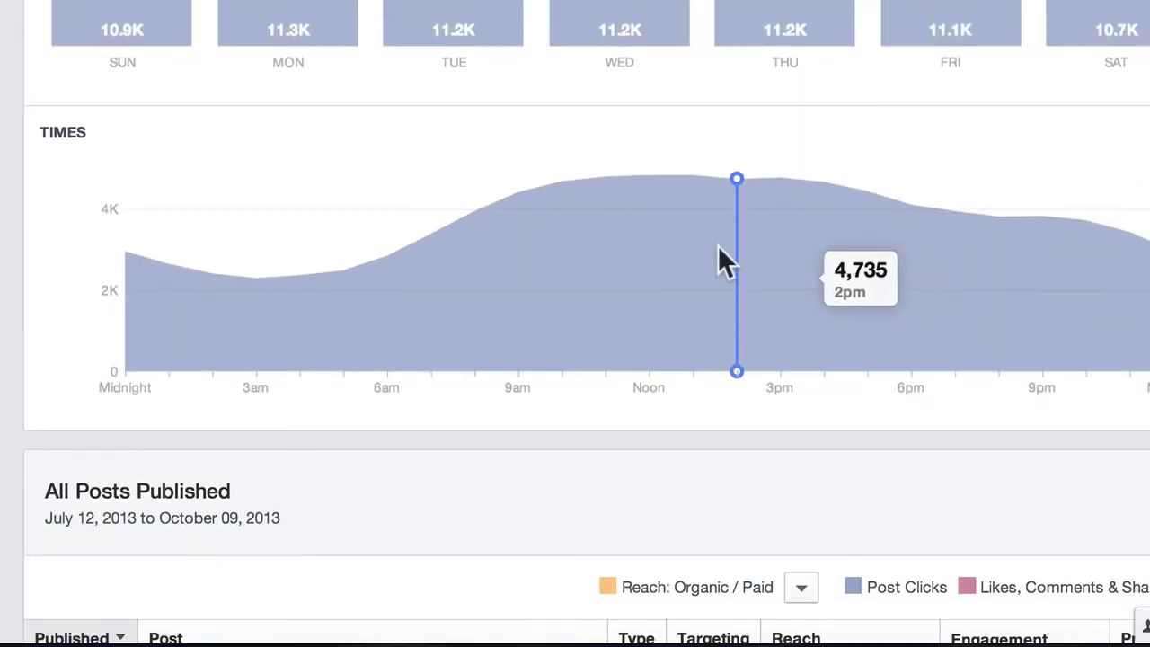
mouse_move(257, 286)
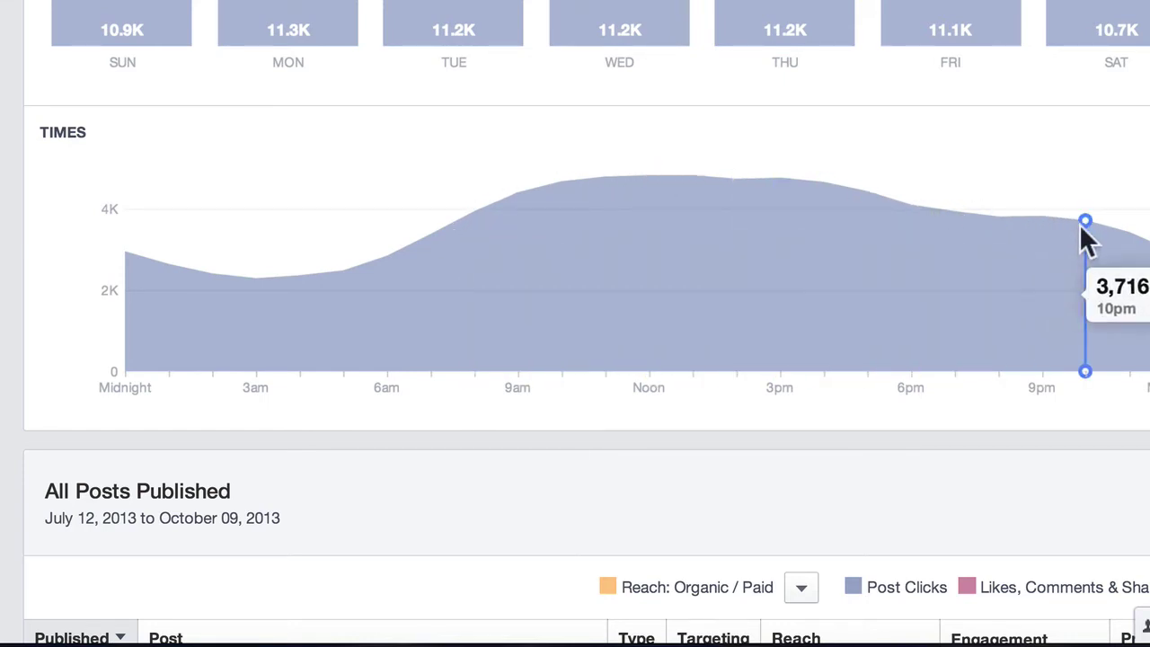
mouse_move(1098, 11)
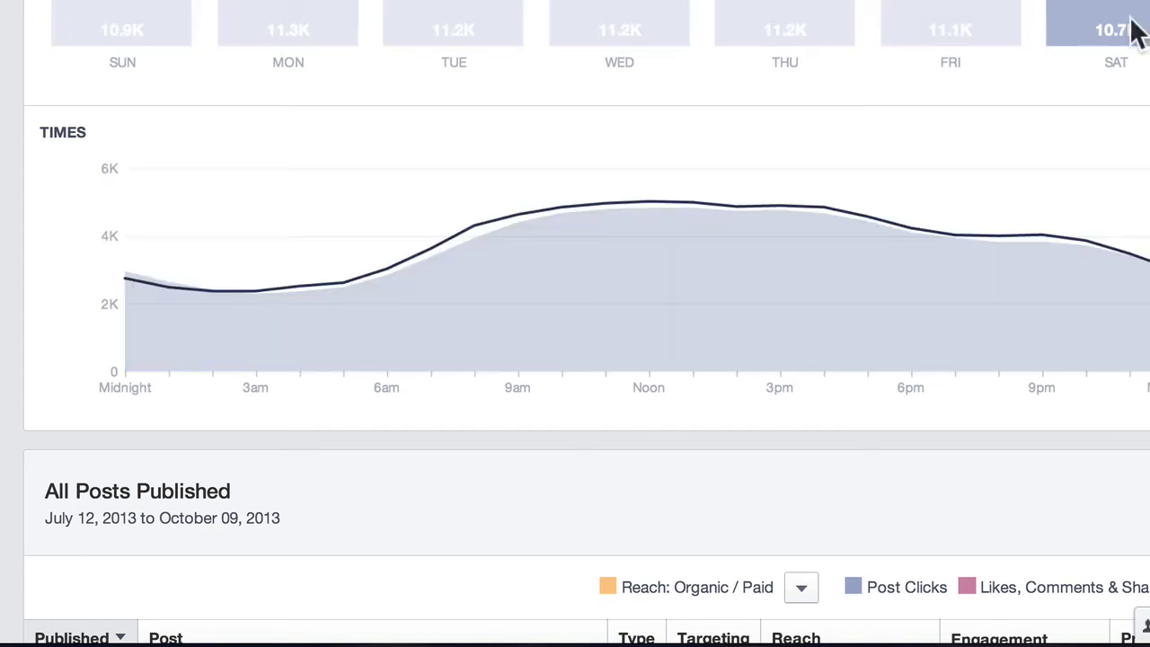
mouse_move(986, 29)
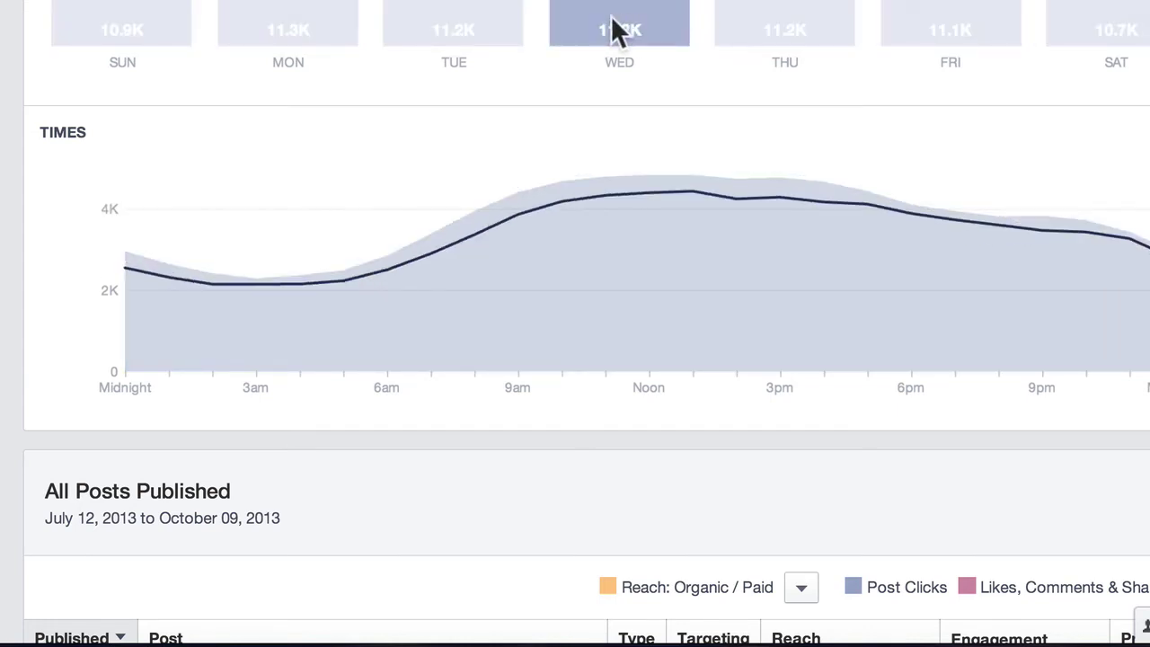
mouse_move(310, 25)
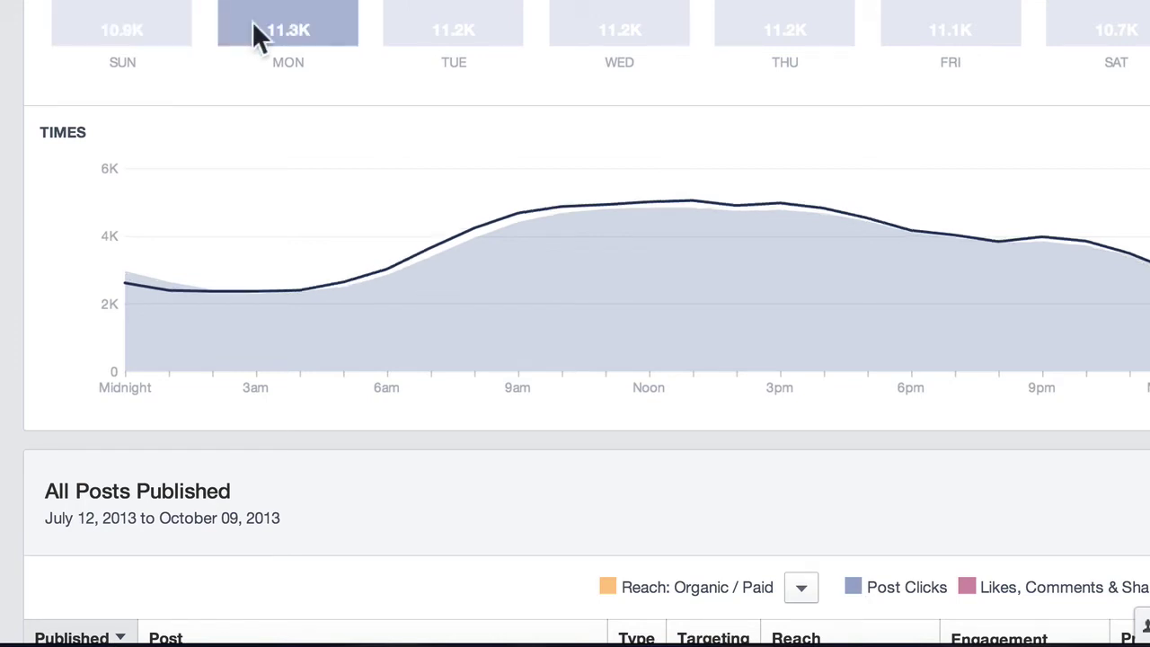
mouse_move(452, 41)
mouse_move(966, 5)
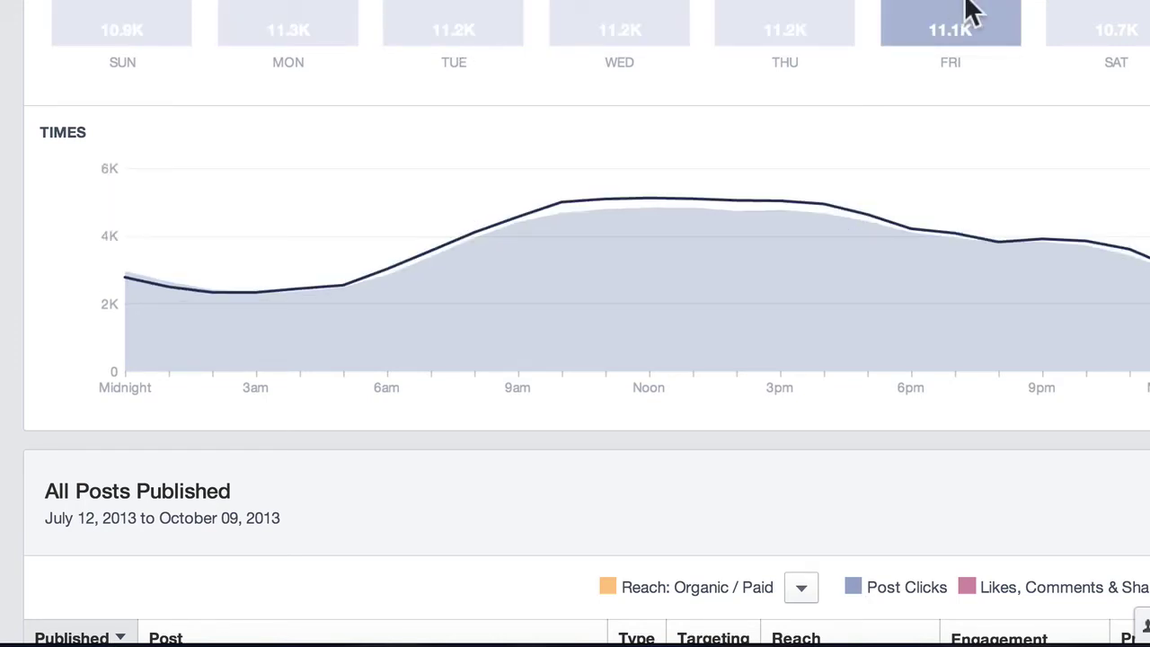
Show Engagement Rate per post in All Posts Published, based on Likes, Comments & Shares.
scroll(1123, 305, down, 5)
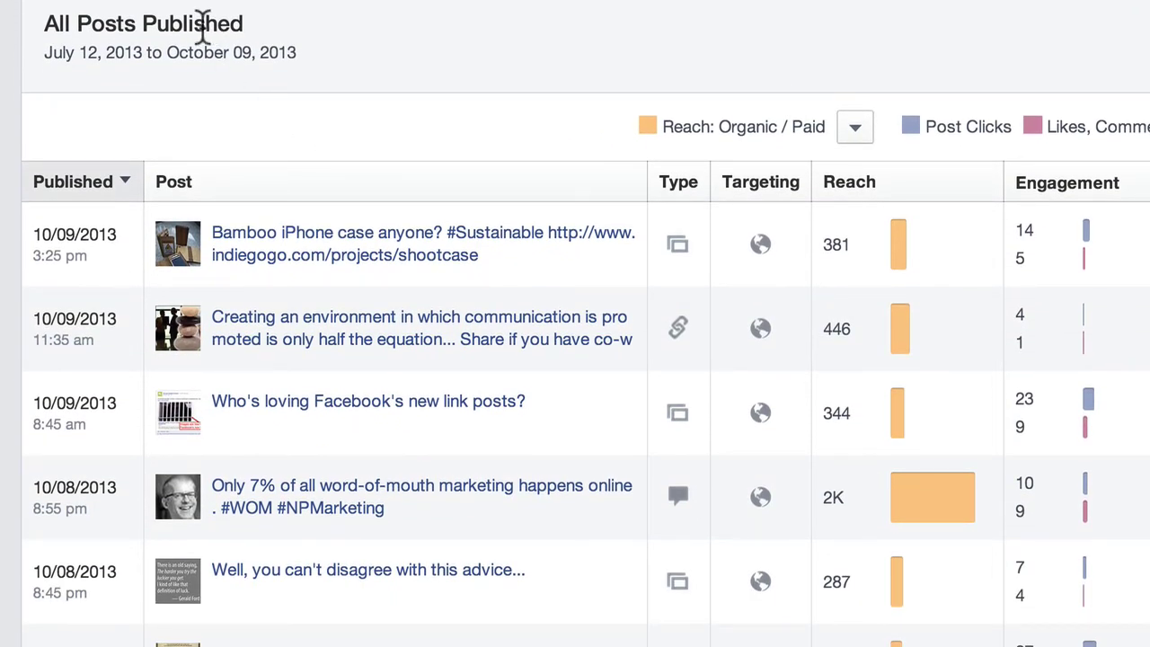
click(1149, 127)
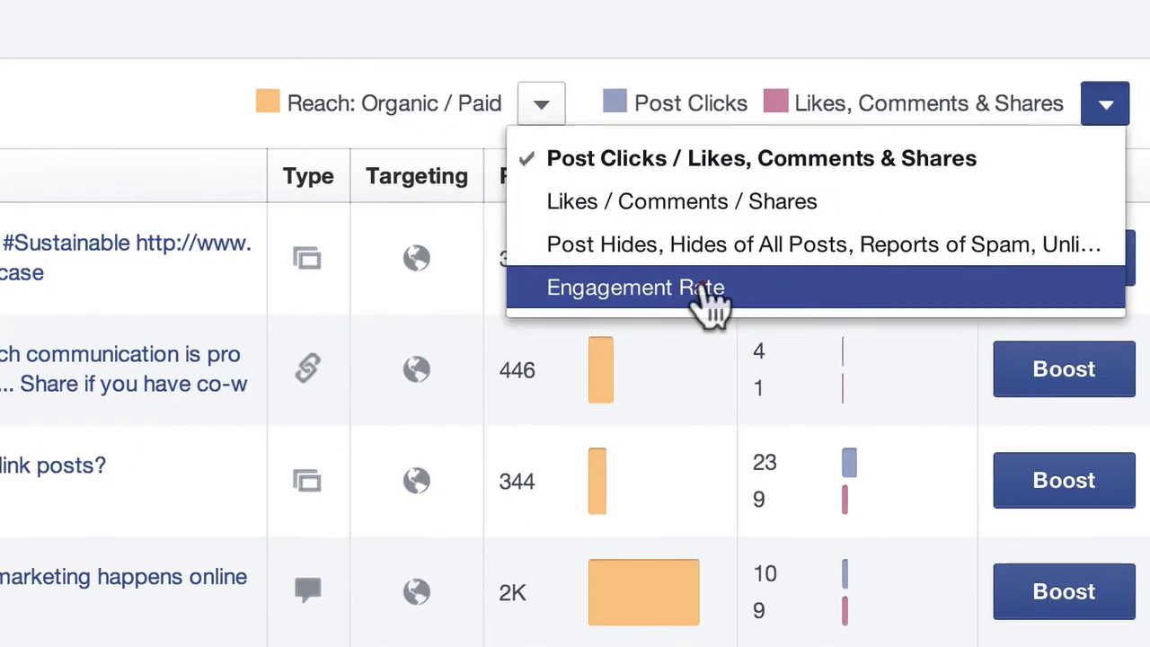
click(974, 263)
click(925, 184)
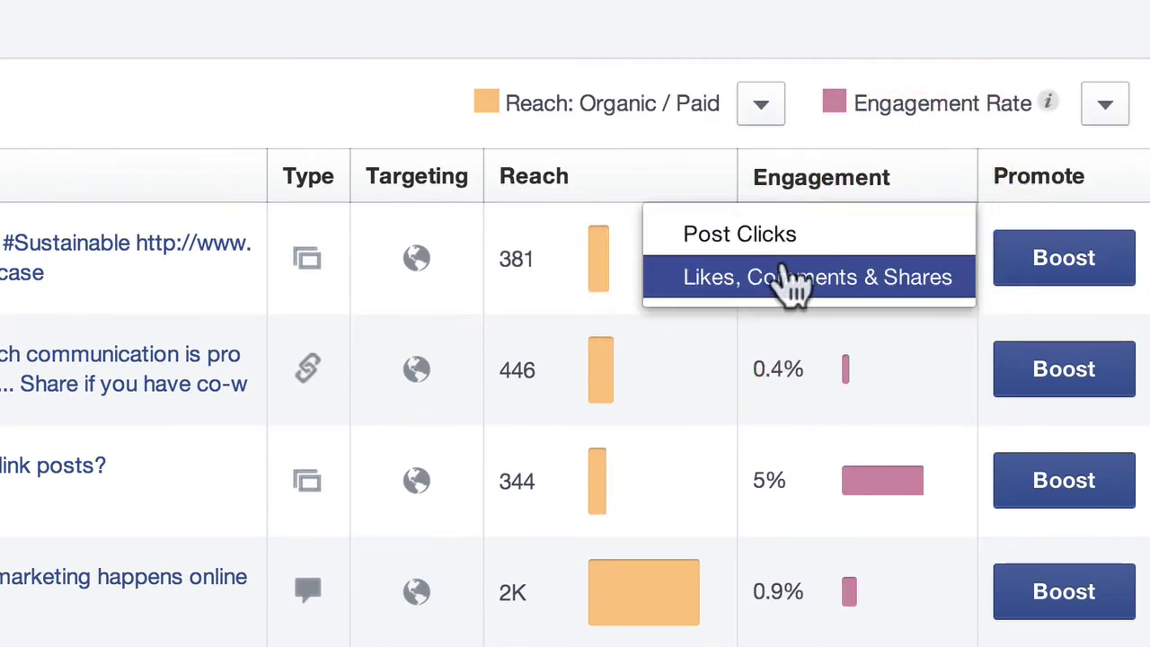
click(720, 274)
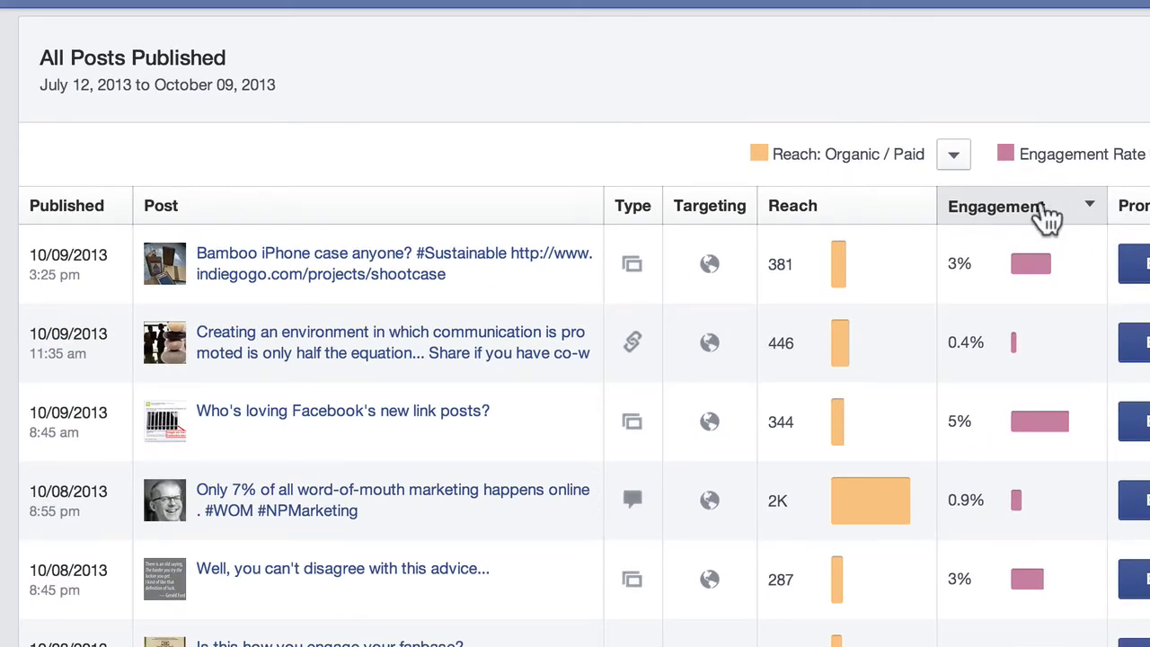
Sort the posts table by engagement rate, keeping Likes, Comments & Shares as the basis.
click(989, 216)
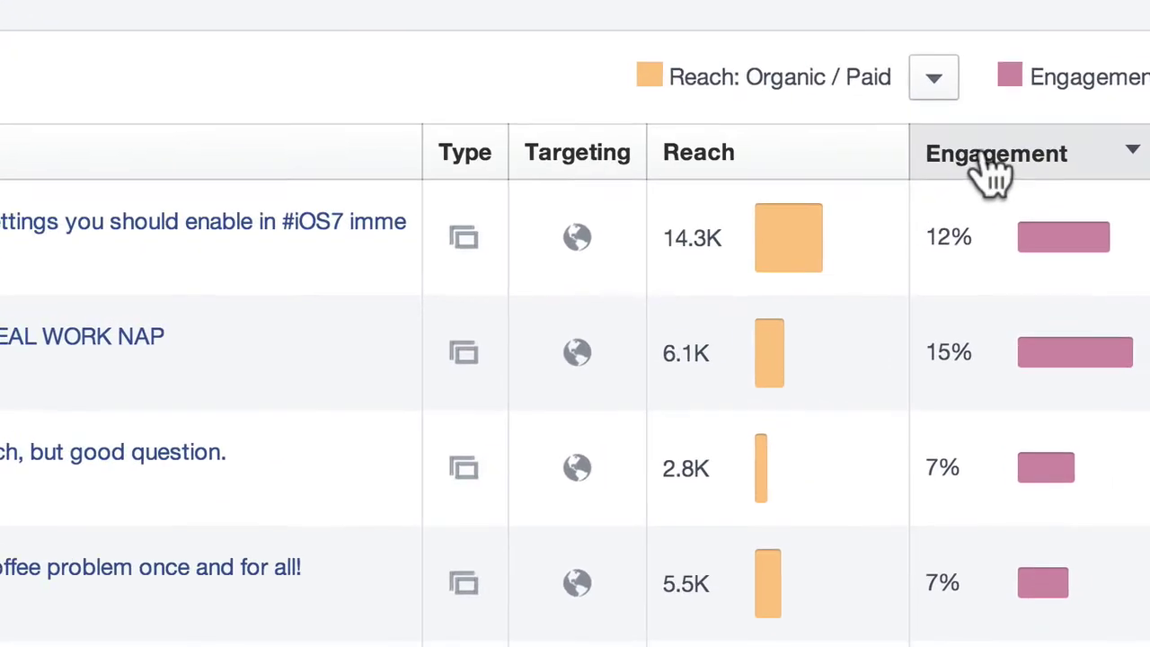
click(988, 216)
click(969, 258)
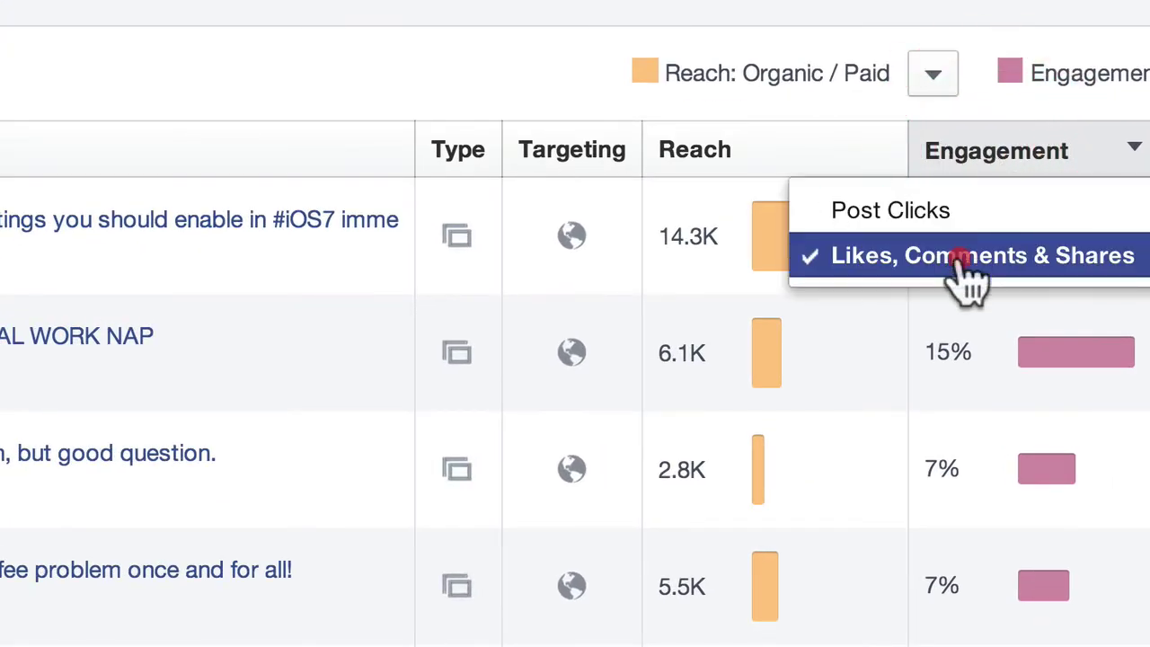
click(1110, 167)
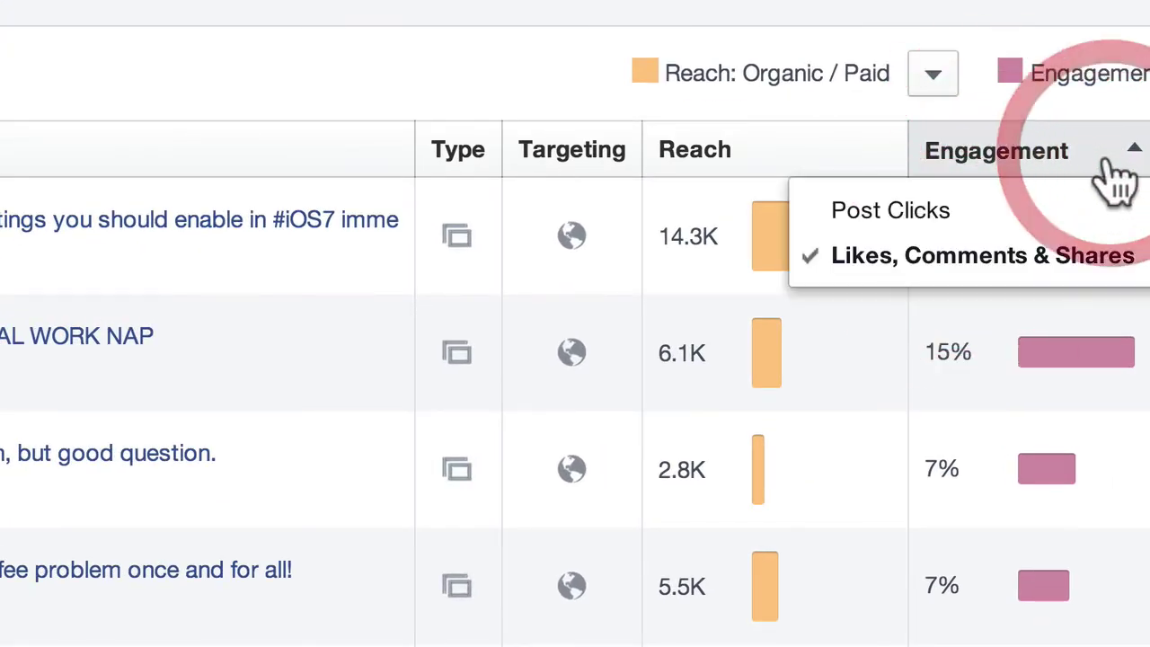
click(1053, 256)
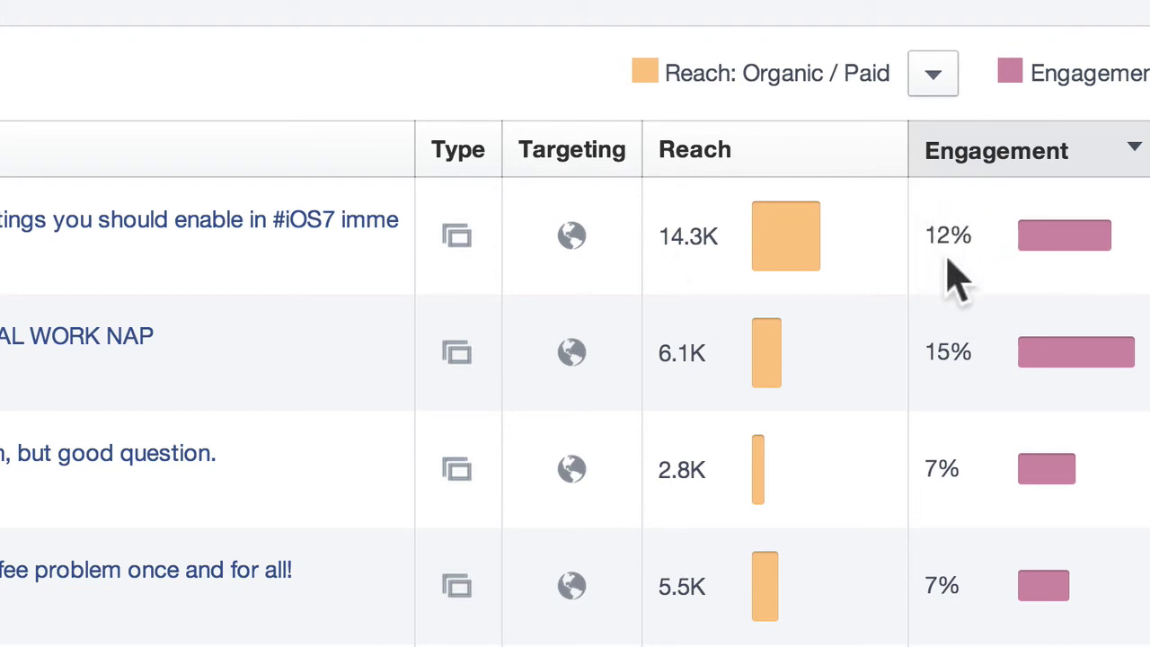
scroll(946, 220, down, 1)
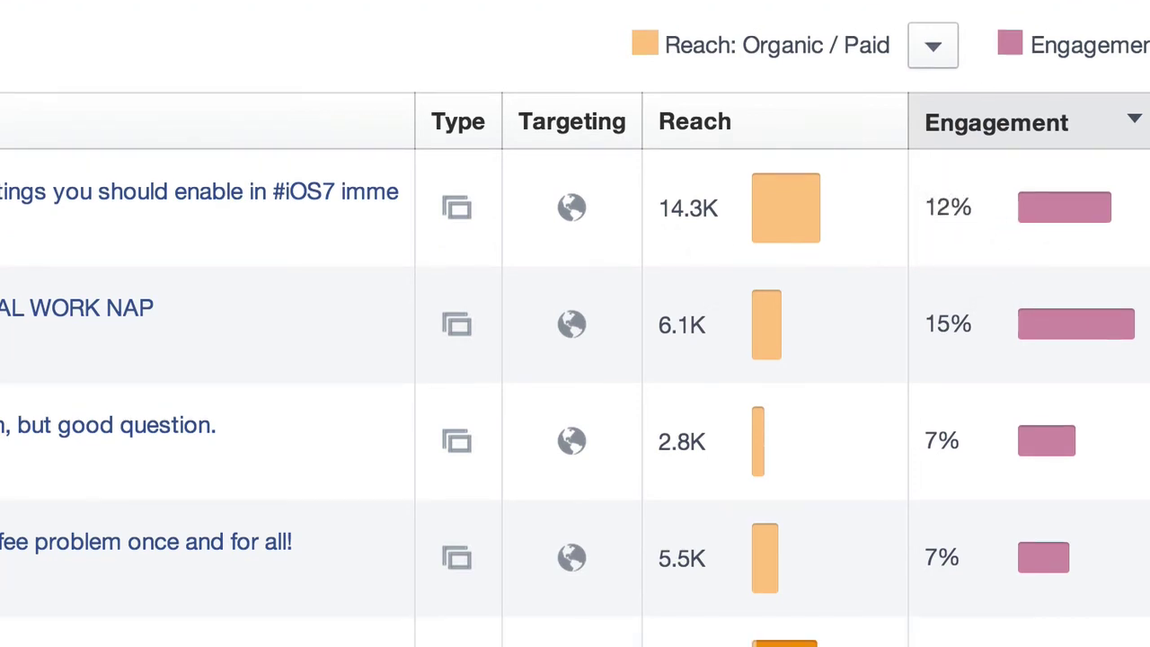
click(933, 45)
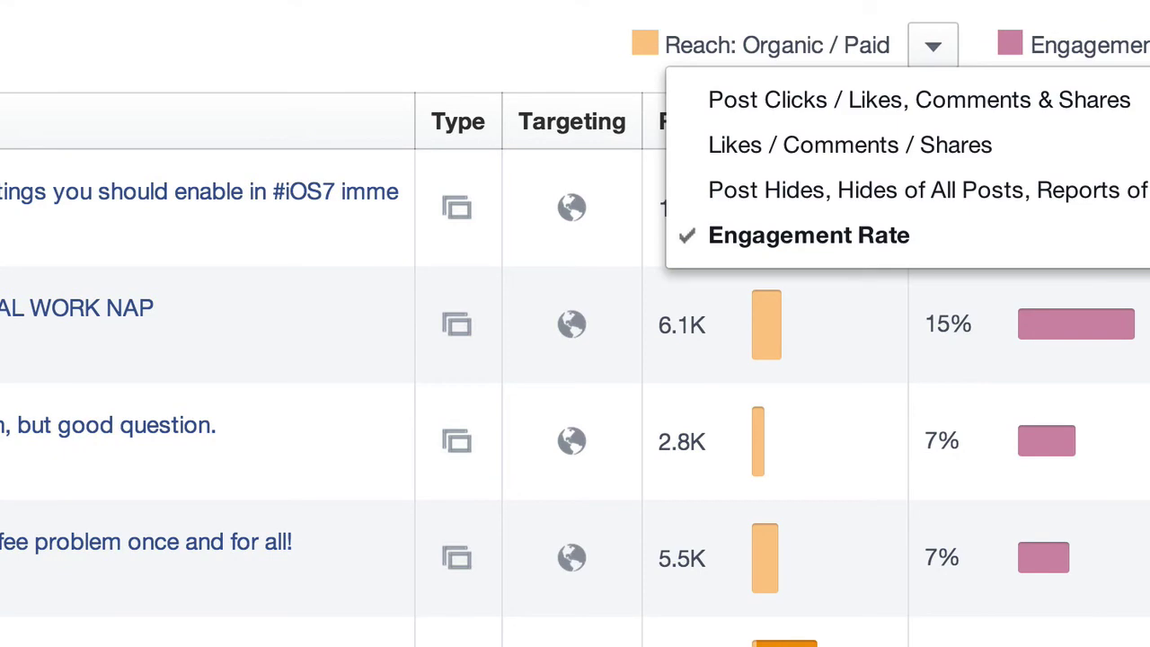
Set the Engagement column to Post Hides, Hides of All Posts and Reports of Spam.
click(872, 190)
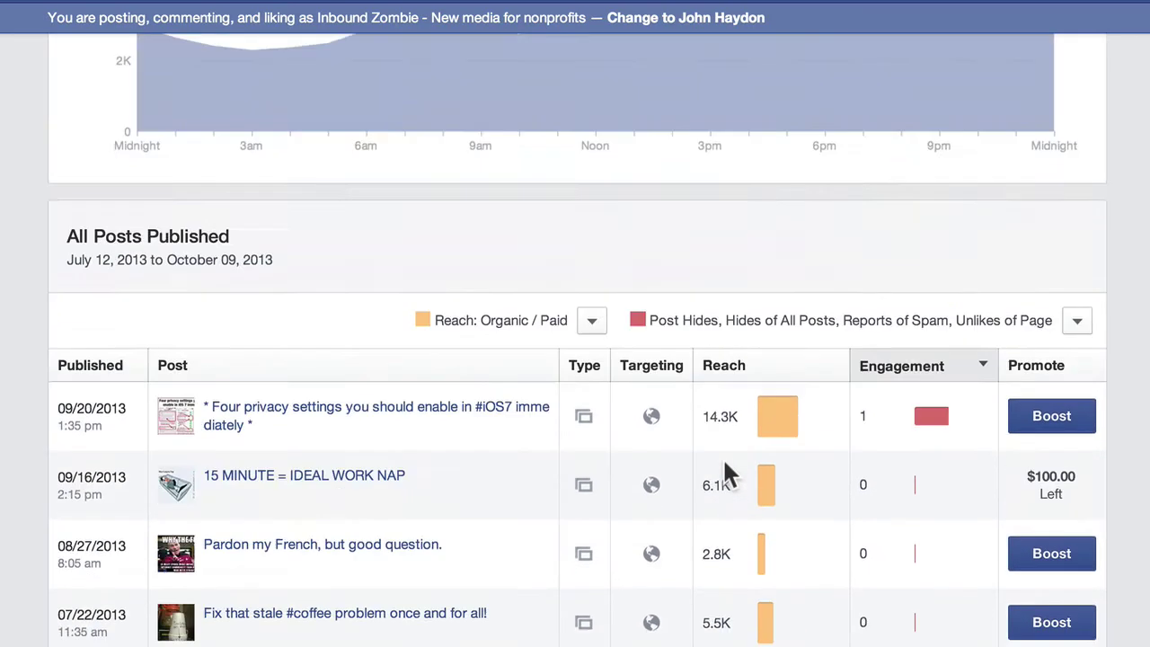
scroll(719, 477, up, 10)
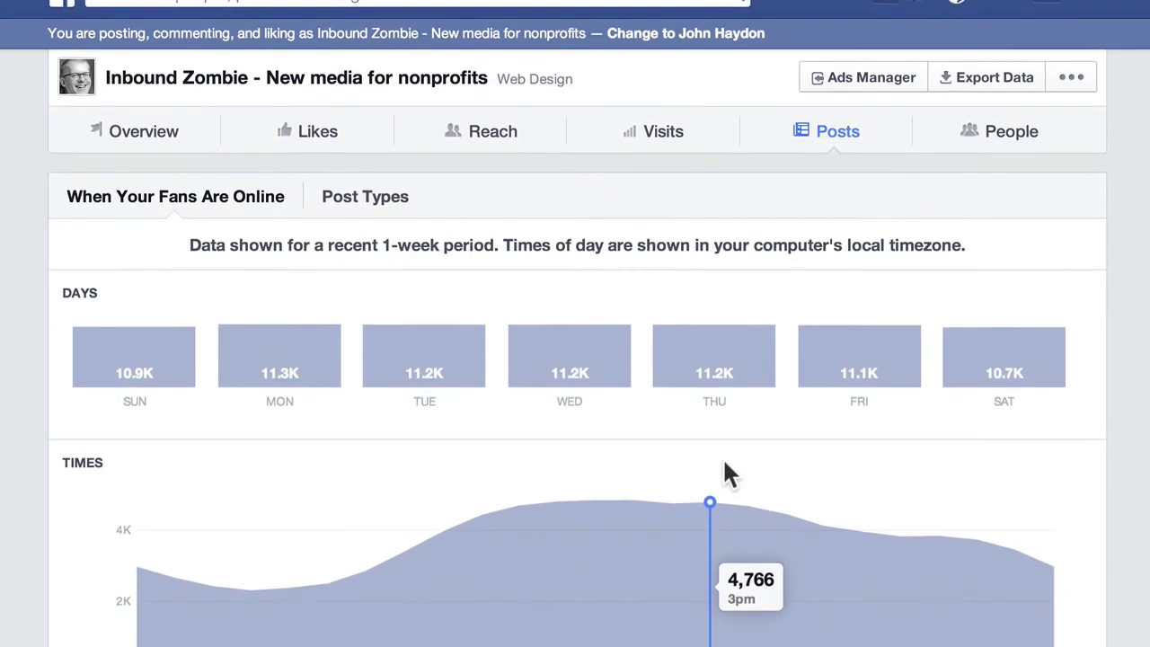
Show People insights, viewing People Reached then People Engaged: 61% women, 37% men.
click(999, 132)
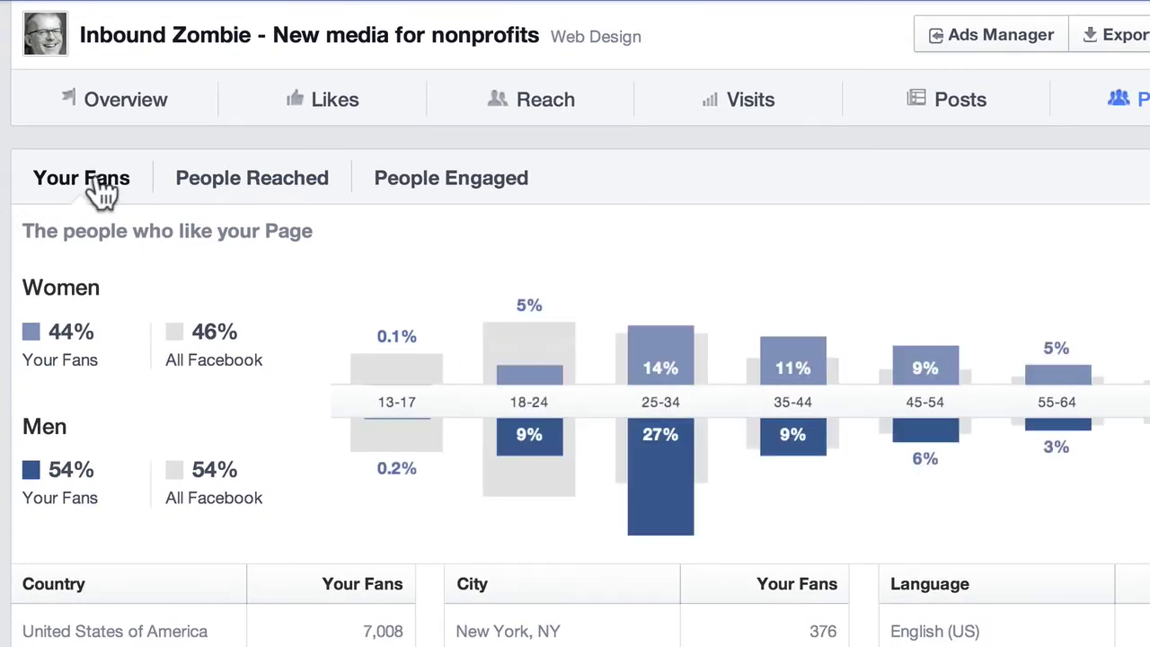
click(253, 185)
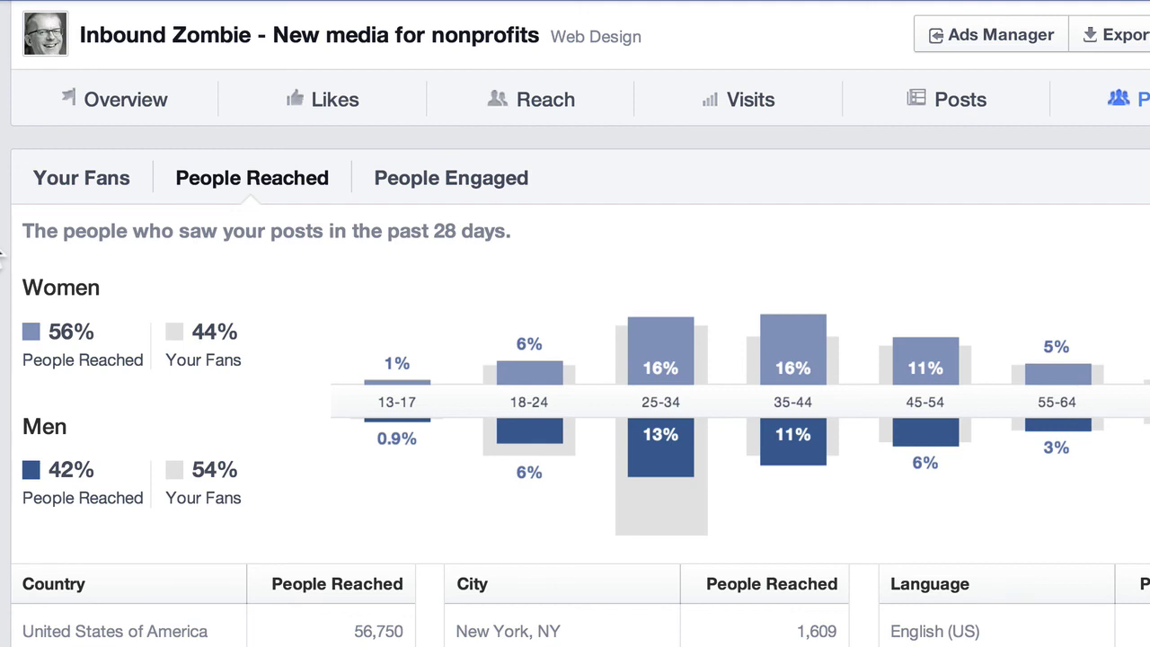
click(474, 198)
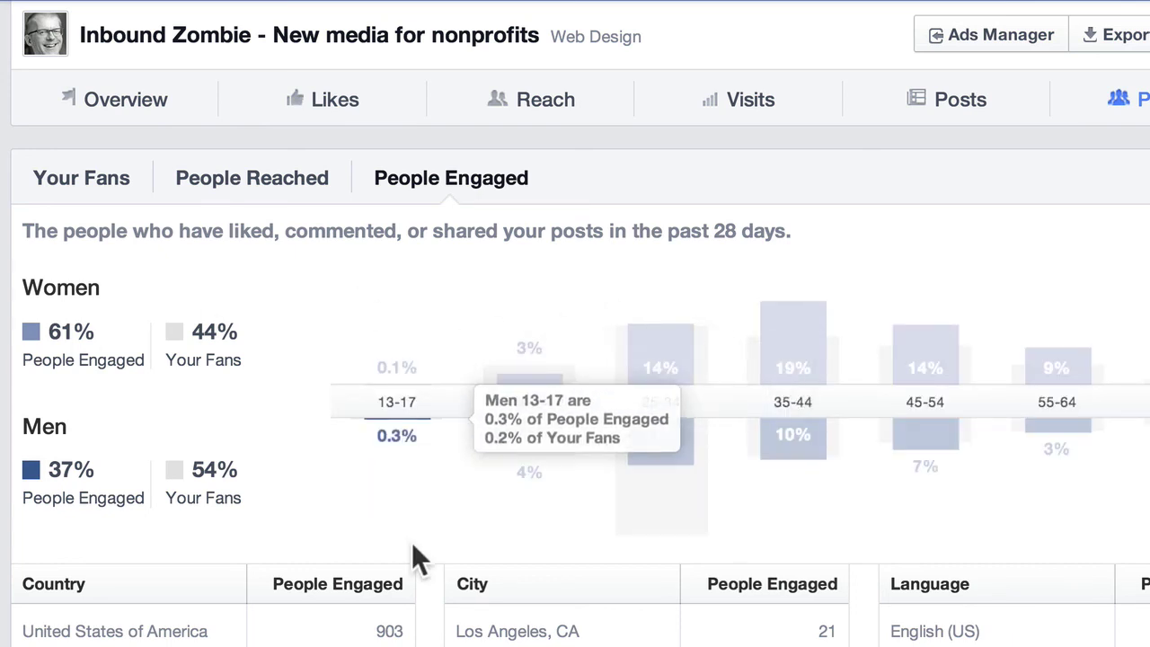
scroll(412, 542, down, 1)
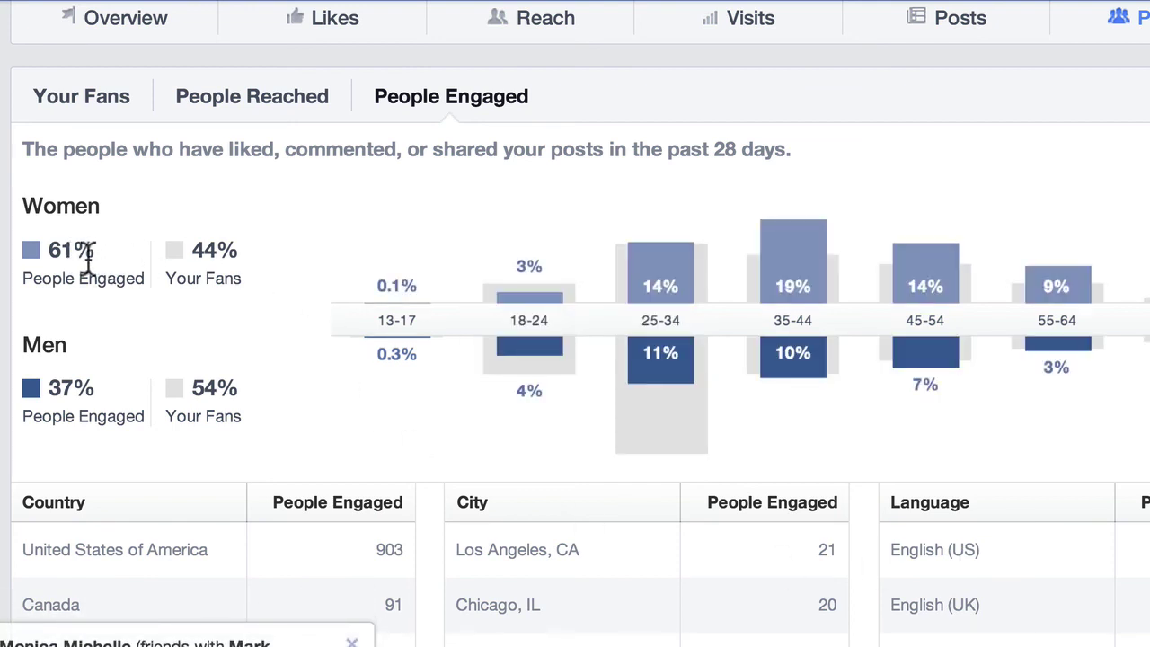
mouse_move(521, 264)
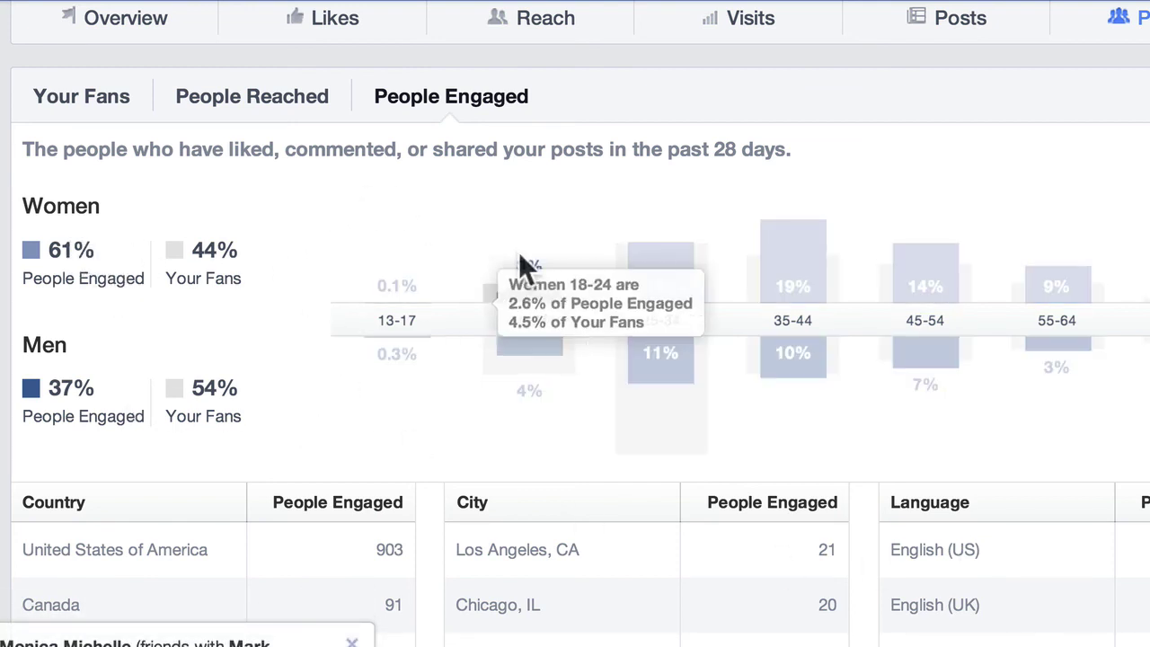